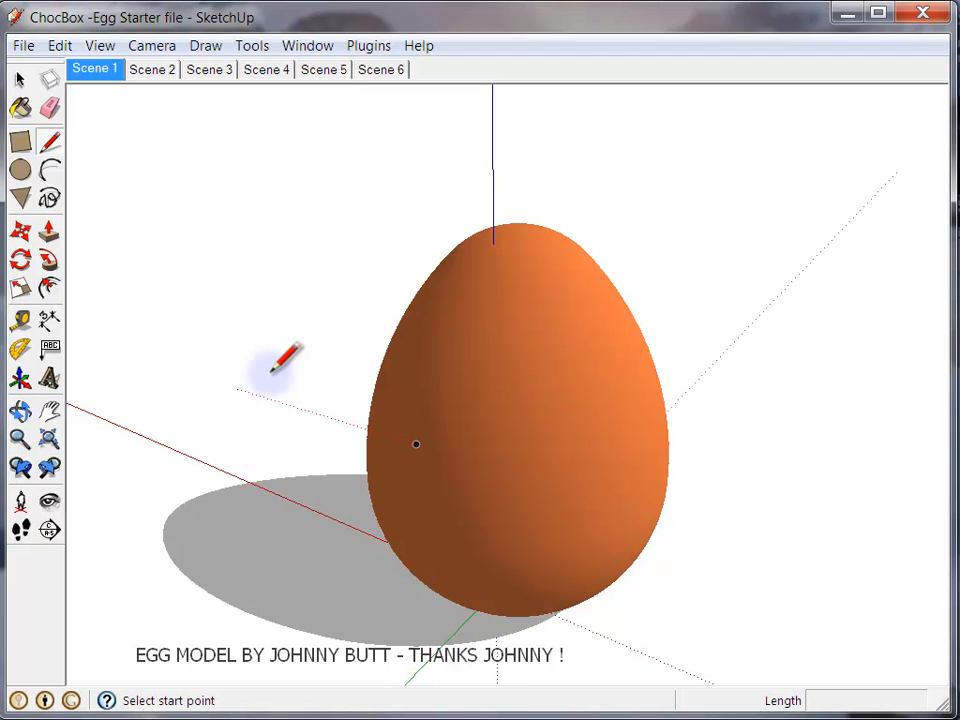
# Step: Delete the credit text below the egg model
pyautogui.click(18, 78)
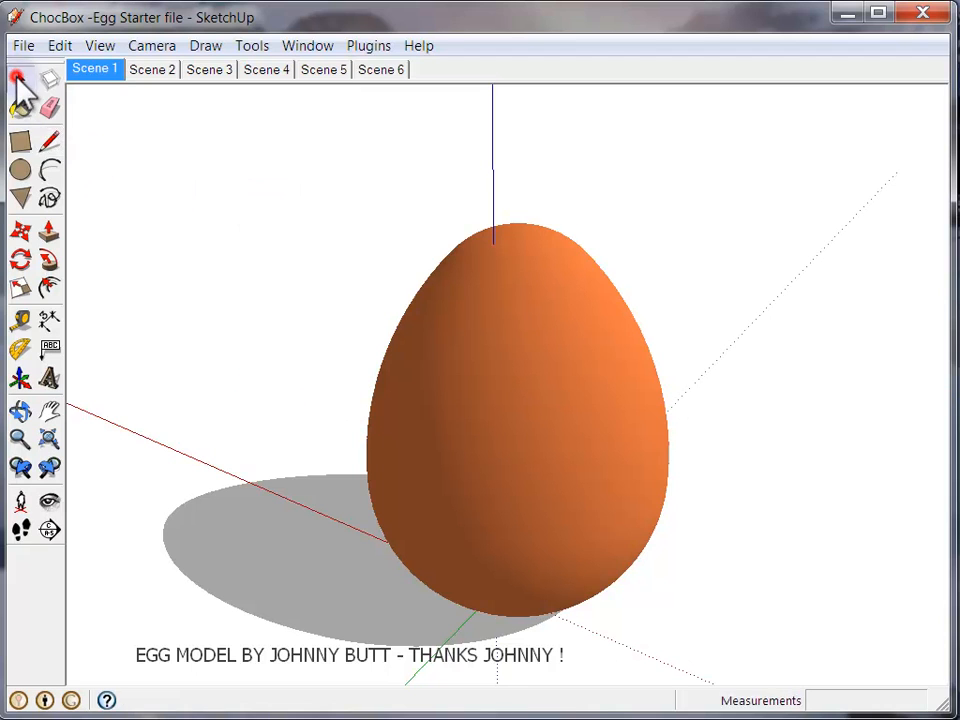
pyautogui.click(205, 660)
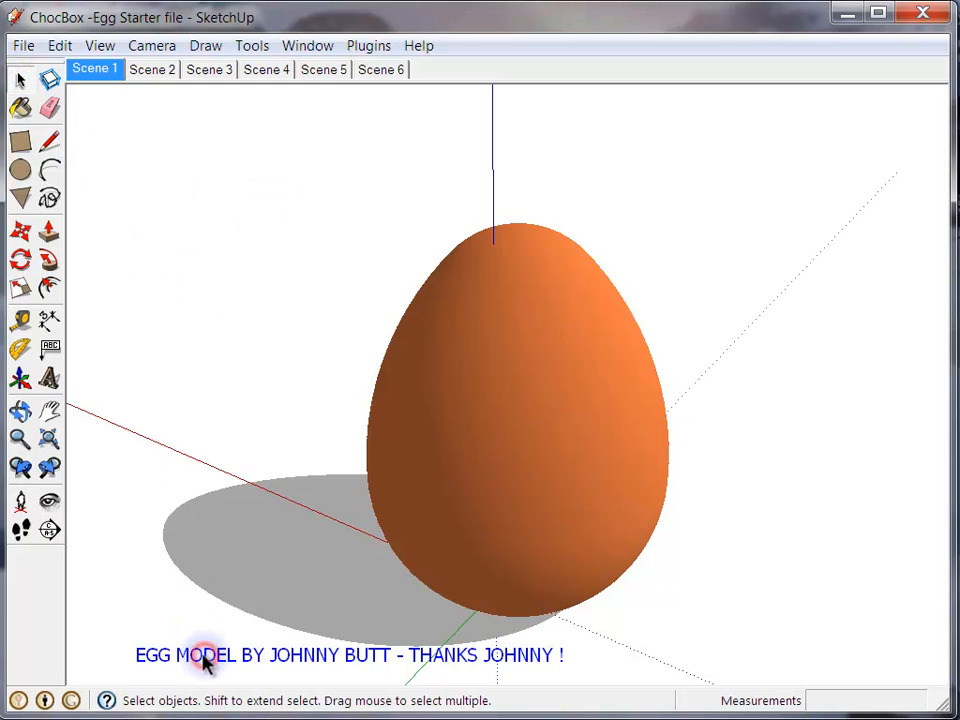
pyautogui.press('Delete')
# Step: Draw a ground rectangle of about 292.4 x 177.5 mm around the base of the egg
pyautogui.moveTo(307, 443); pyautogui.dragTo(338, 311, button='middle')
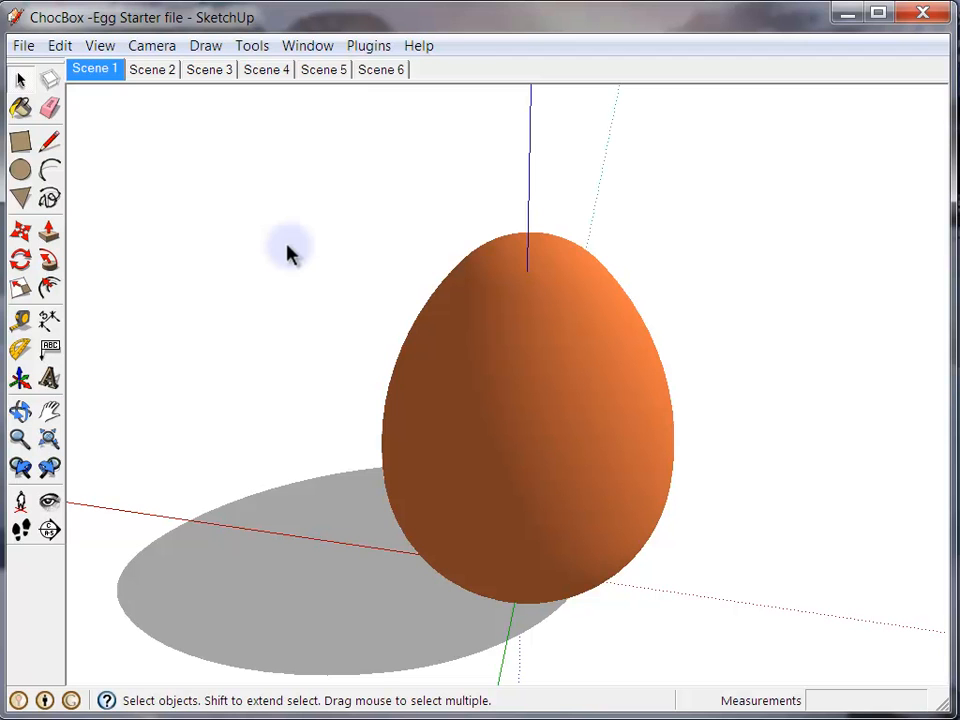
pyautogui.click(21, 145)
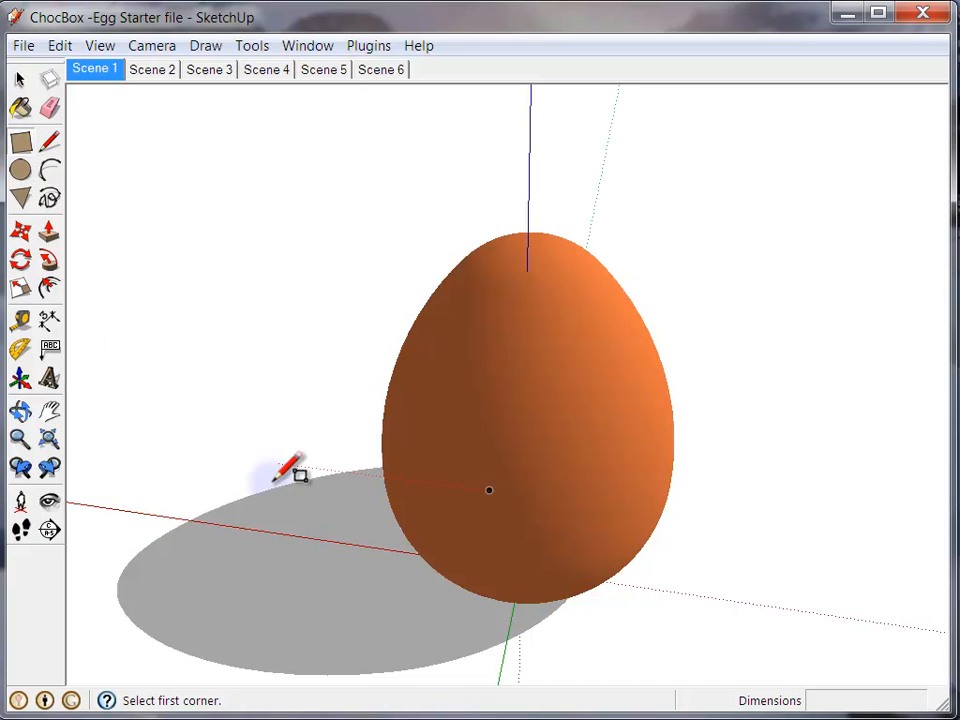
pyautogui.click(242, 606)
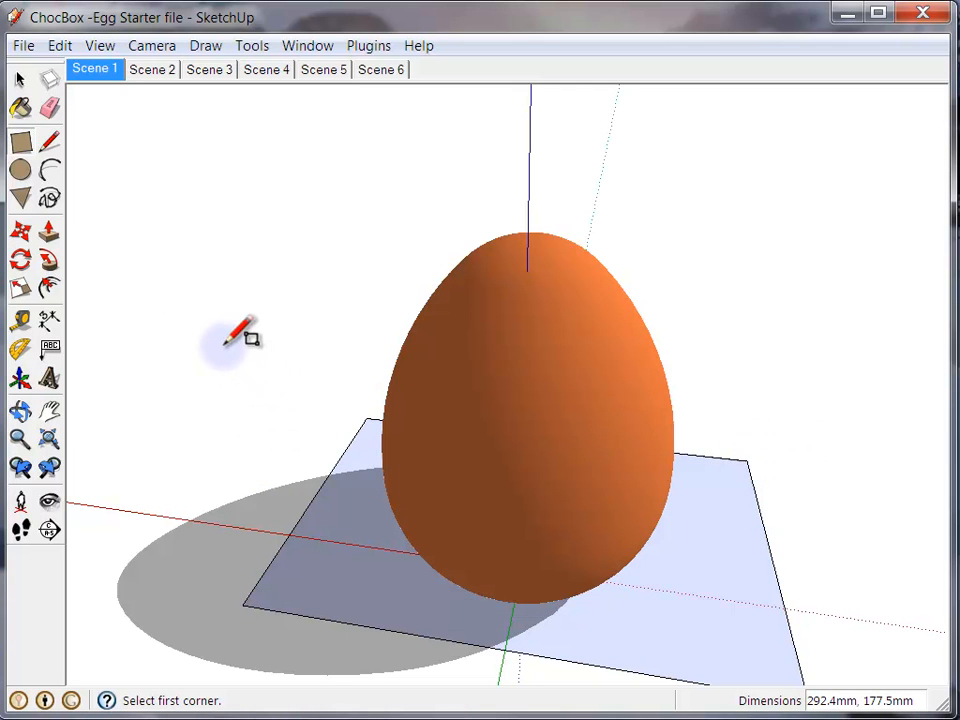
# Step: Examine the egg and its base rectangle from several angles and distances, returning to a view of the whole model
pyautogui.moveTo(236, 345); pyautogui.dragTo(141, 366, button='middle')
pyautogui.press('r')
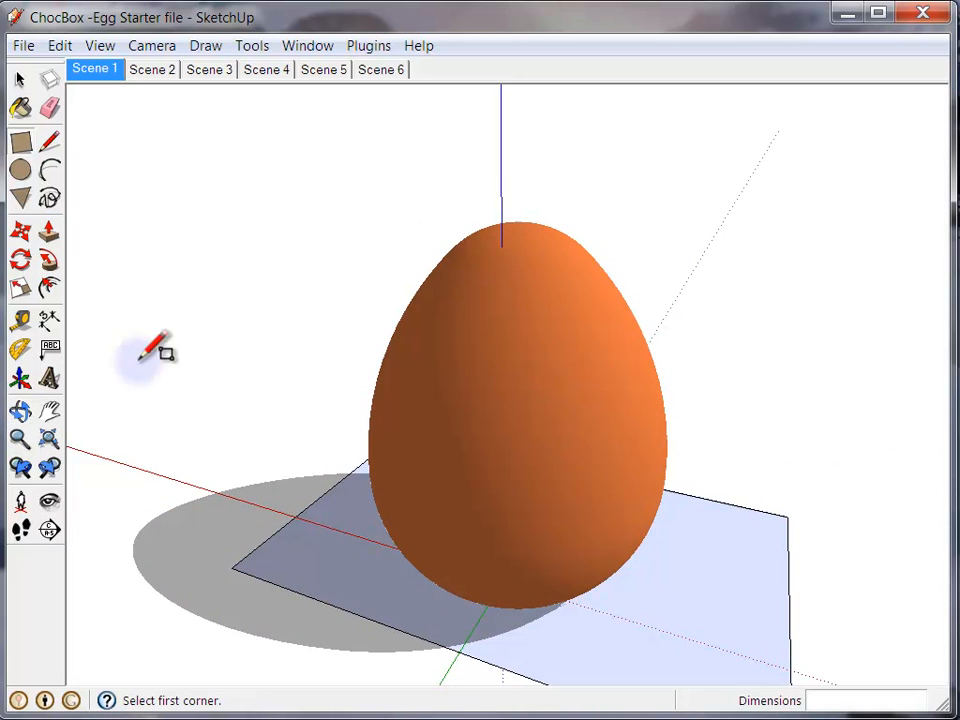
pyautogui.scroll(3, 527, 463)
pyautogui.scroll(-5, 531, 461)
pyautogui.scroll(3, 531, 461)
pyautogui.moveTo(776, 459); pyautogui.dragTo(756, 456, button='middle')
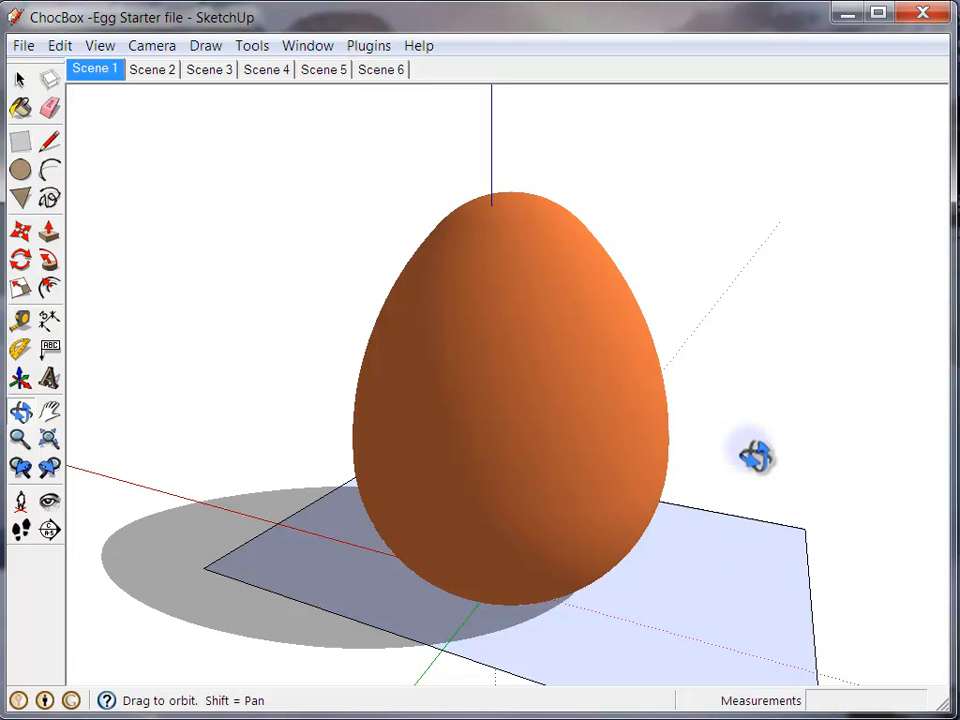
pyautogui.keyDown('shift'); pyautogui.moveTo(707, 446); pyautogui.dragTo(686, 396, button='middle'); pyautogui.keyUp('shift')
pyautogui.press('r')
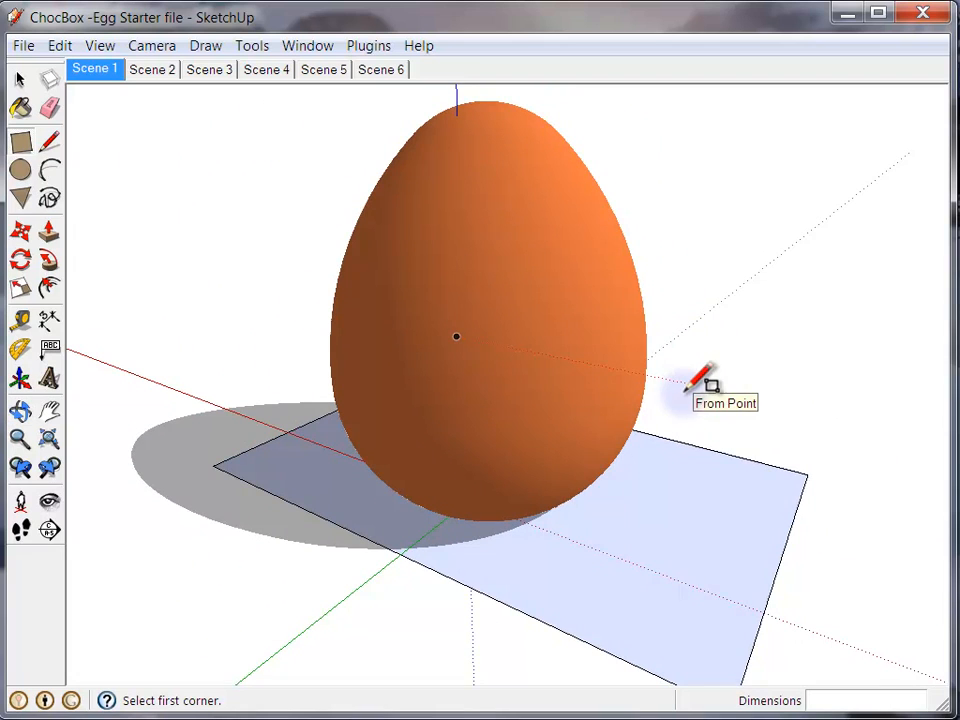
pyautogui.click(48, 438)
pyautogui.scroll(-5, 256, 414)
pyautogui.keyDown('shift'); pyautogui.moveTo(594, 400); pyautogui.dragTo(530, 165, button='middle'); pyautogui.keyUp('shift')
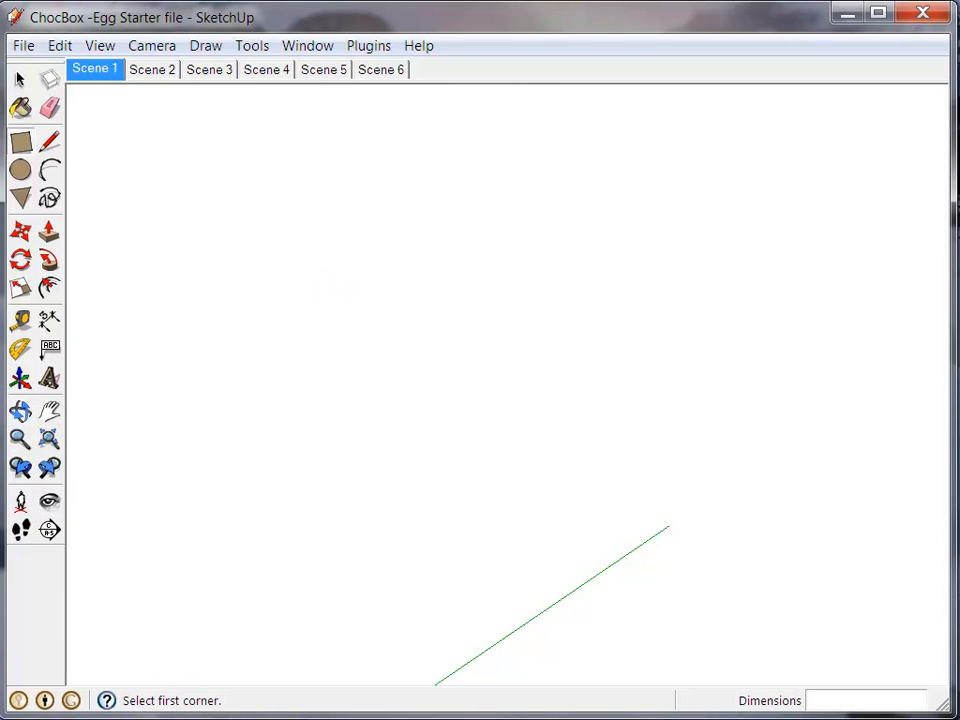
pyautogui.click(47, 440)
pyautogui.moveTo(242, 349); pyautogui.dragTo(263, 462, button='middle')
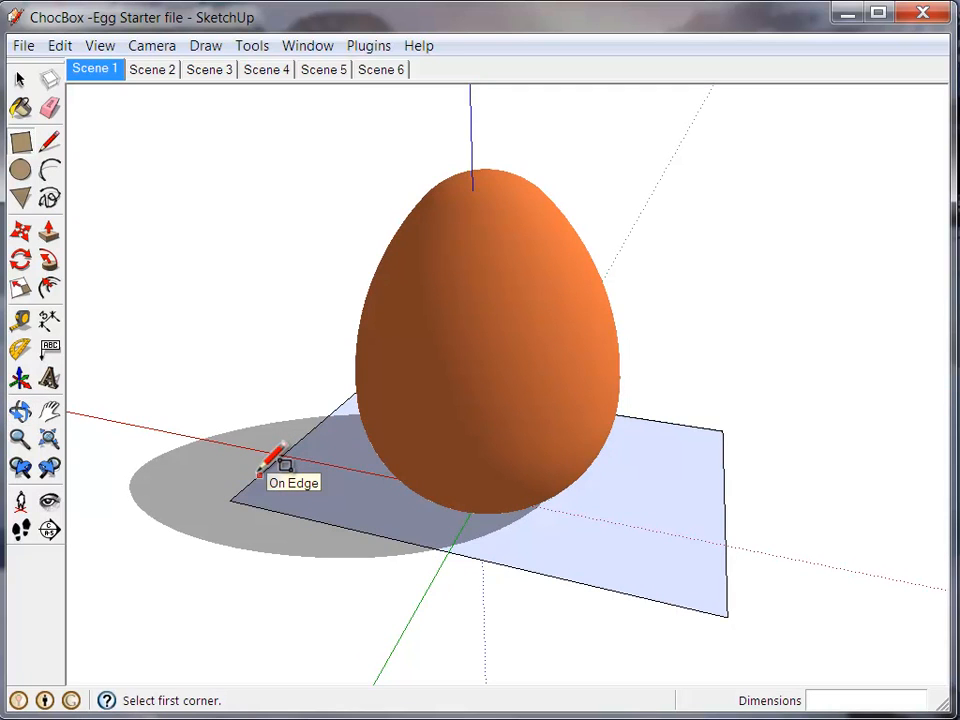
# Step: Push/Pull the base rectangle upward into a box tall enough to cover the egg
pyautogui.click(50, 236)
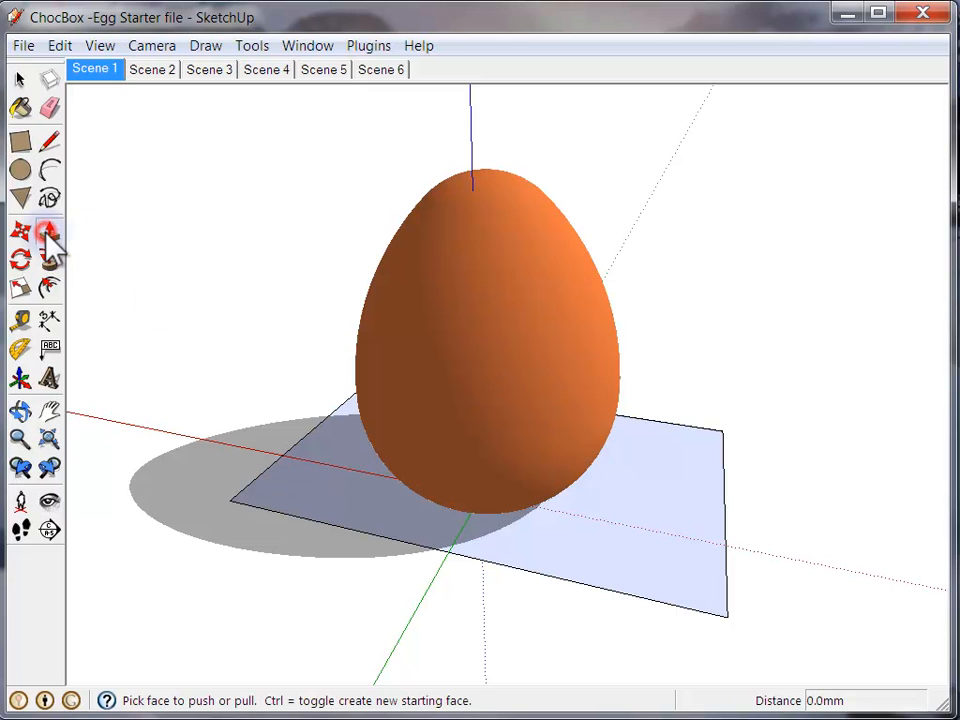
pyautogui.click(631, 565)
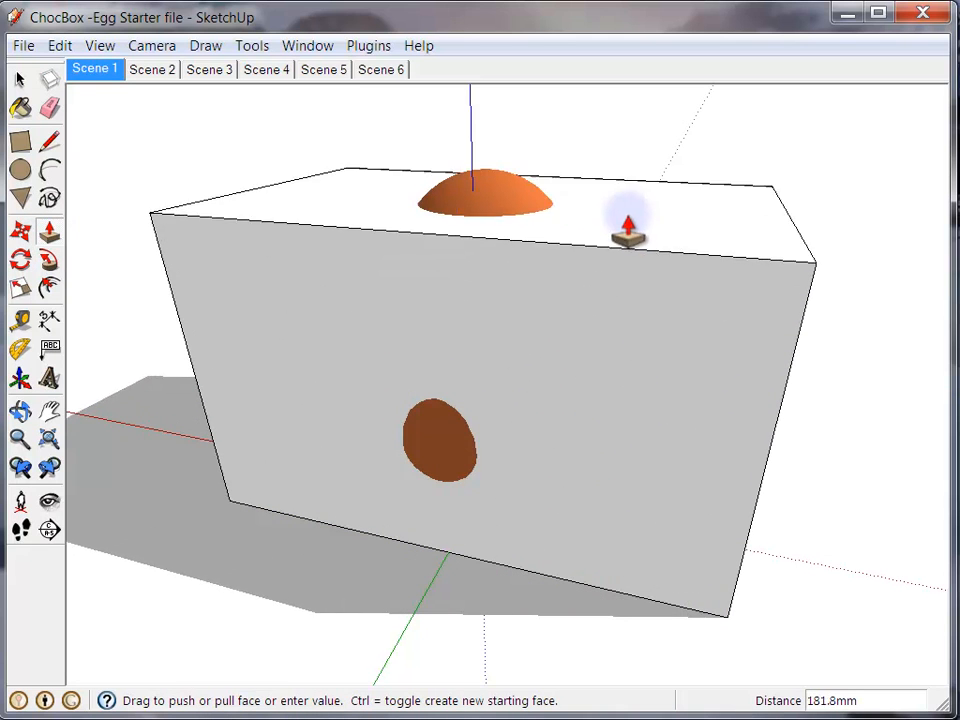
pyautogui.click(651, 175)
# Step: Push the box's top face down about 14.4 mm so that the egg's tip just pokes through
pyautogui.press('o')
pyautogui.moveTo(836, 369); pyautogui.dragTo(733, 455)
pyautogui.press('p')
pyautogui.moveTo(545, 508); pyautogui.dragTo(446, 553)
pyautogui.moveTo(210, 652); pyautogui.dragTo(317, 154, button='middle')
pyautogui.scroll(-3, 316, 399)
pyautogui.moveTo(317, 478); pyautogui.dragTo(392, 358, button='middle')
pyautogui.moveTo(392, 358); pyautogui.dragTo(403, 387)
pyautogui.moveTo(757, 186); pyautogui.dragTo(289, 434, button='middle')
pyautogui.scroll(-3, 614, 203)
pyautogui.moveTo(615, 244); pyautogui.dragTo(274, 369, button='middle')
pyautogui.moveTo(697, 273)
pyautogui.mouseDown(button='middle')
pyautogui.moveTo(456, 362)
pyautogui.moveTo(695, 314)
pyautogui.mouseUp(button='middle')
pyautogui.moveTo(243, 343); pyautogui.dragTo(470, 480, button='middle')
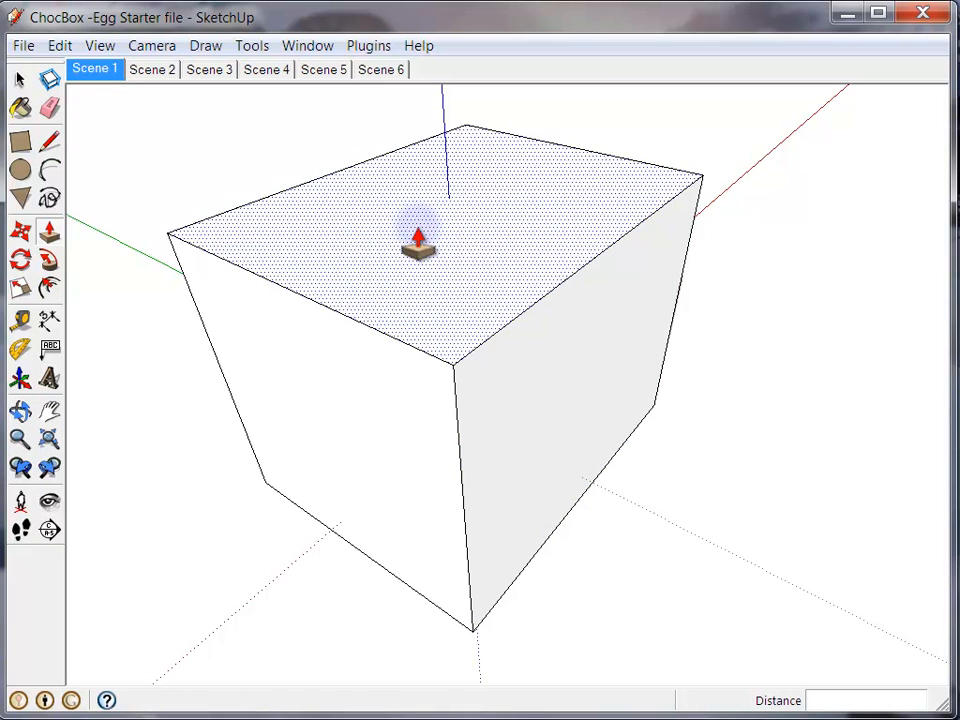
pyautogui.moveTo(418, 243)
pyautogui.mouseDown()
pyautogui.moveTo(416, 280)
pyautogui.moveTo(414, 262)
pyautogui.mouseUp()
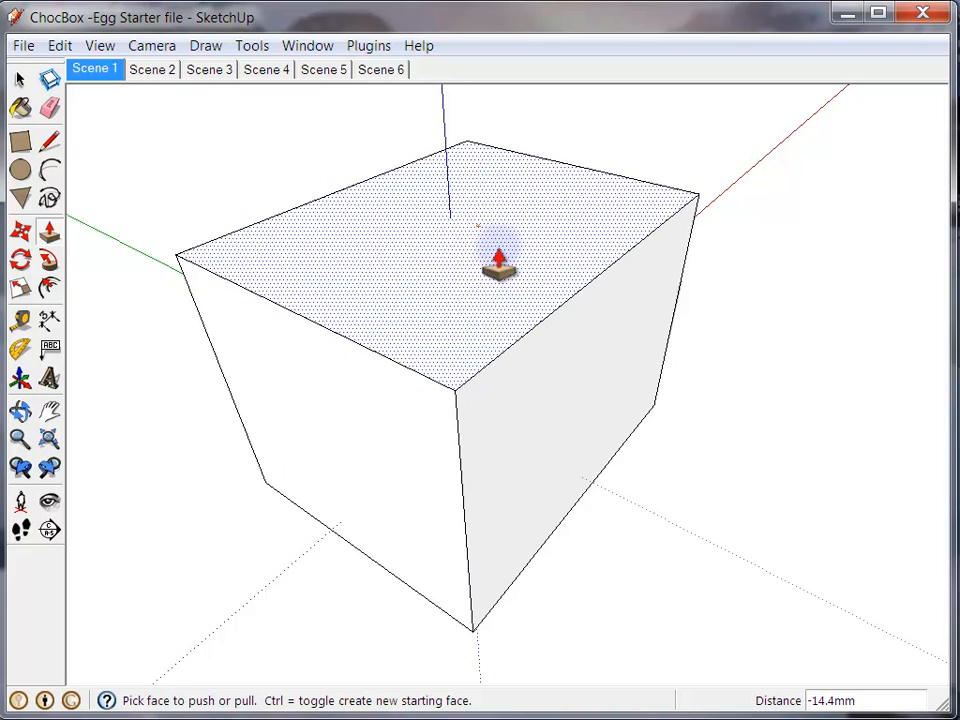
pyautogui.scroll(5, 490, 250)
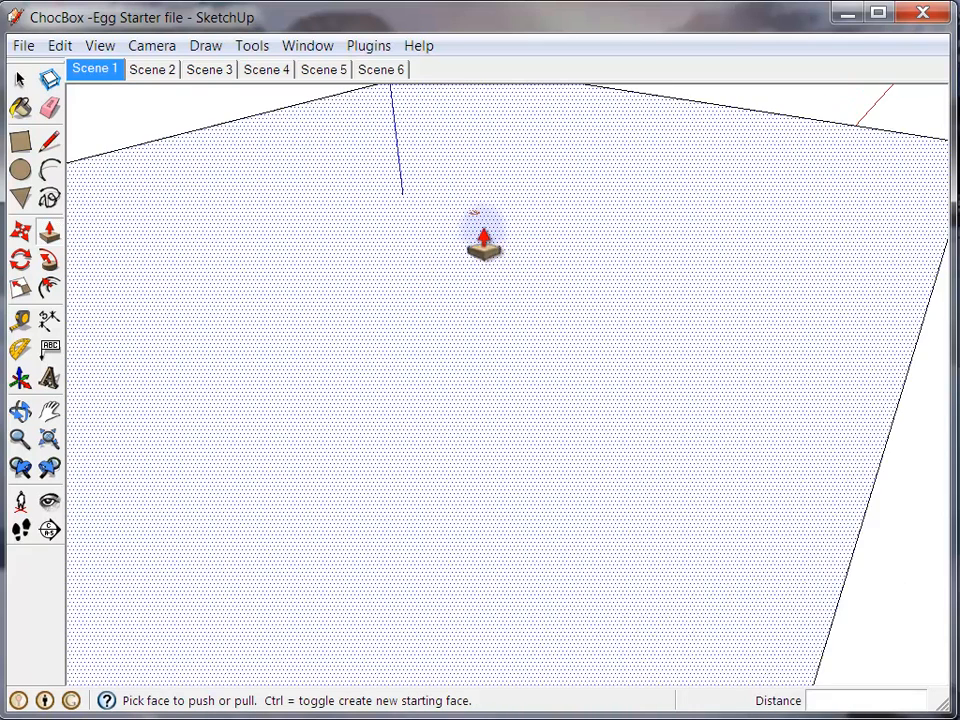
pyautogui.scroll(-5, 471, 392)
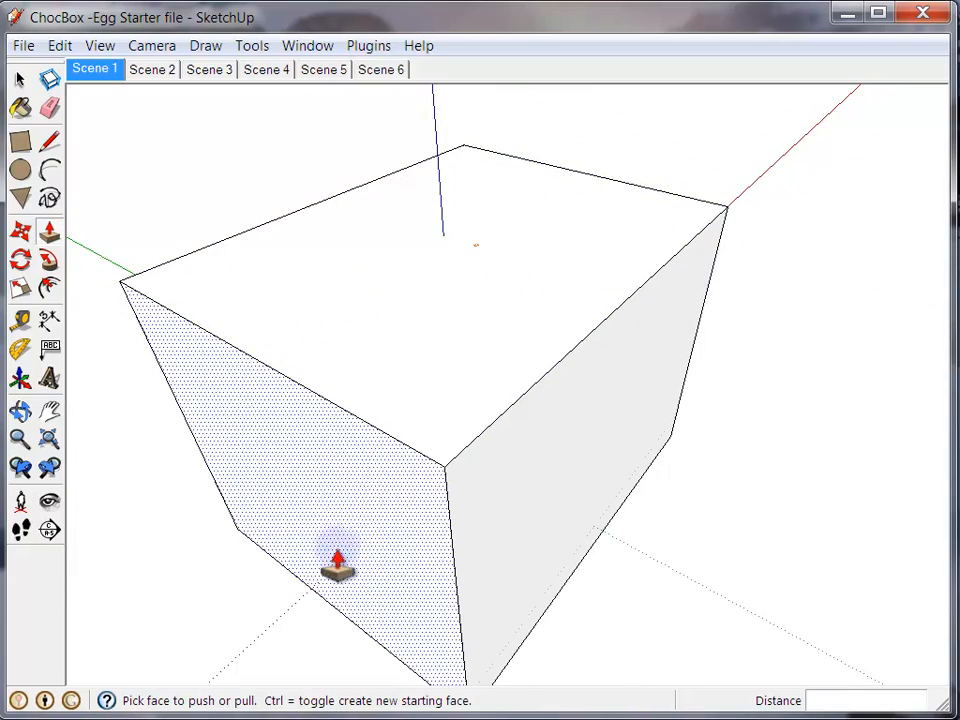
# Step: Push the negative red-axis side face in about 70.2 mm towards the egg, then pull it back out about 0.5 mm
pyautogui.click(378, 615)
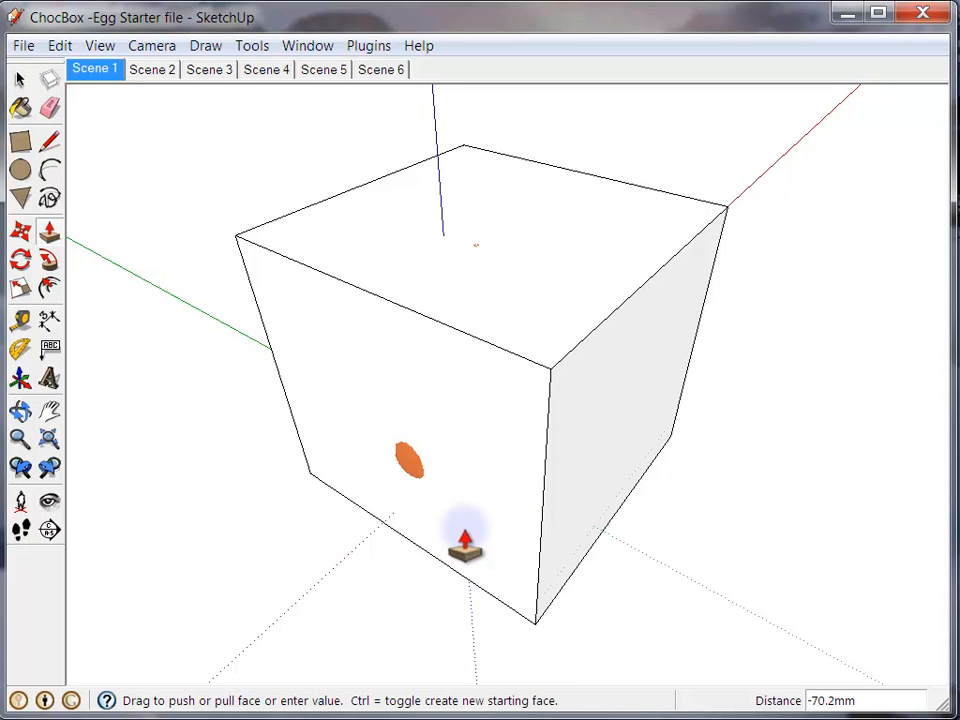
pyautogui.click(462, 543)
pyautogui.scroll(5, 425, 520)
pyautogui.click(428, 508)
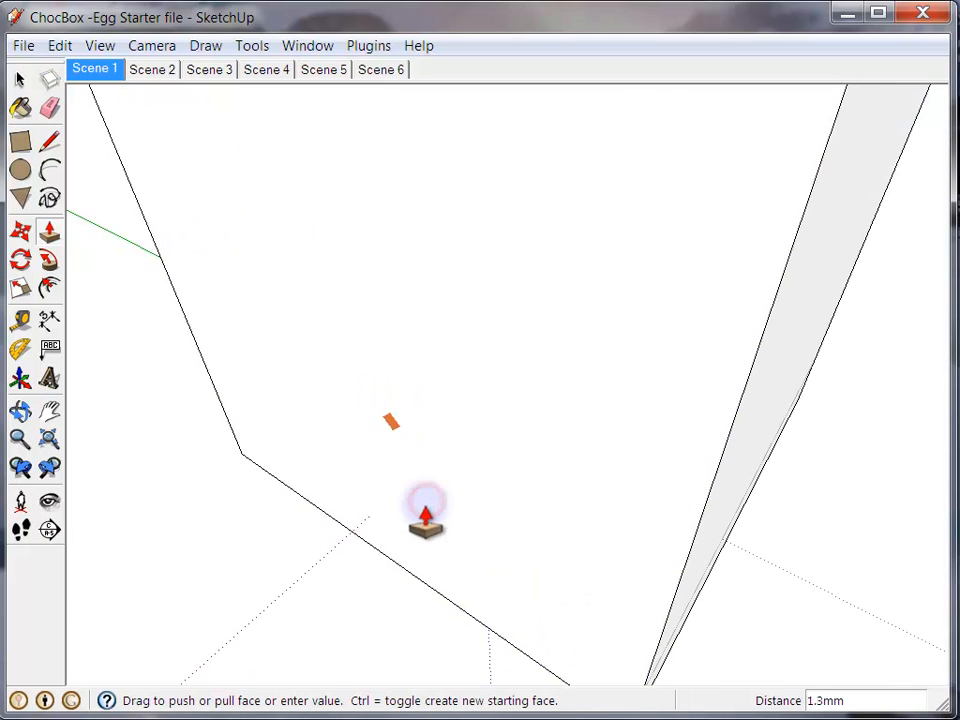
pyautogui.click(428, 520)
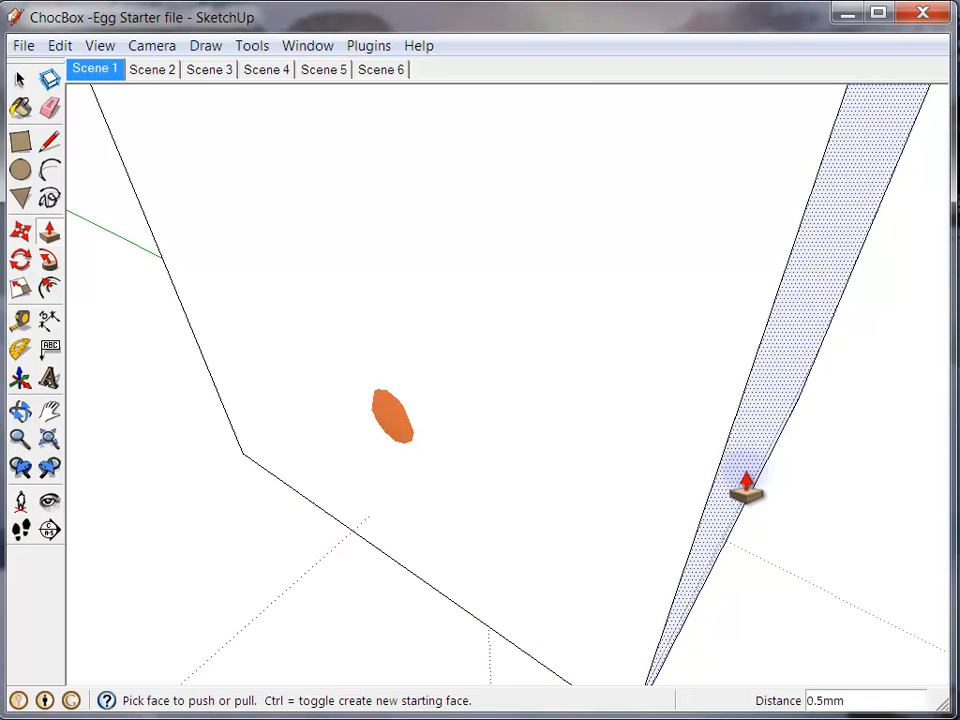
# Step: Pull the negative red-axis side face out about 0.6 mm, snapping it to an endpoint on the egg
pyautogui.scroll(-5, 735, 486)
pyautogui.click(551, 487)
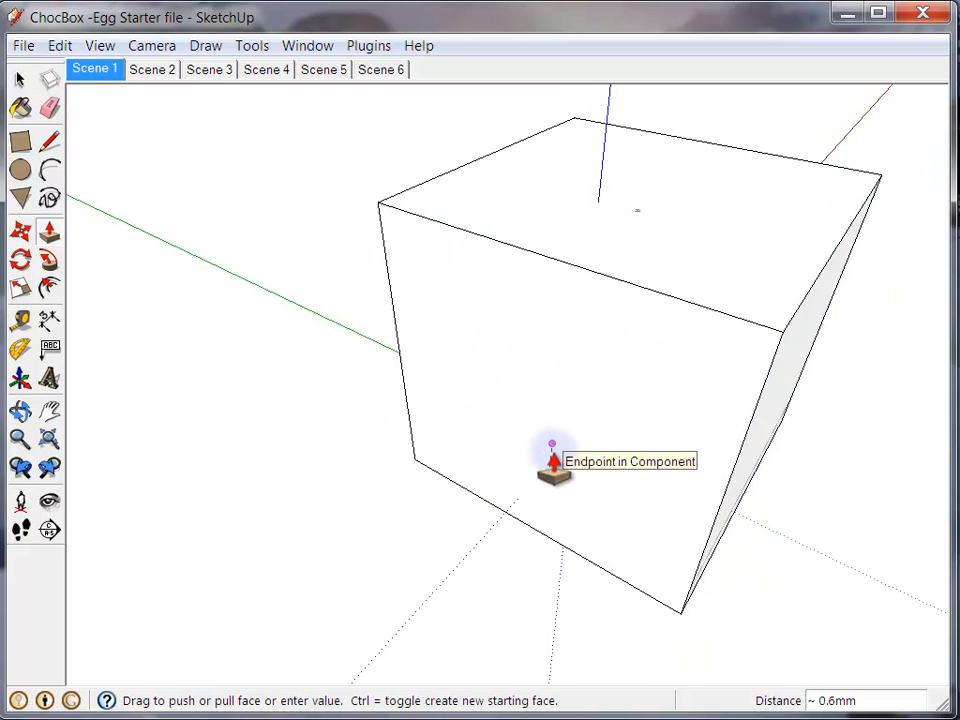
pyautogui.click(739, 482)
# Step: Push the negative green-axis side face in about 23.9 mm and snap it to an endpoint on the egg's surface
pyautogui.moveTo(739, 482); pyautogui.dragTo(692, 489, button='middle')
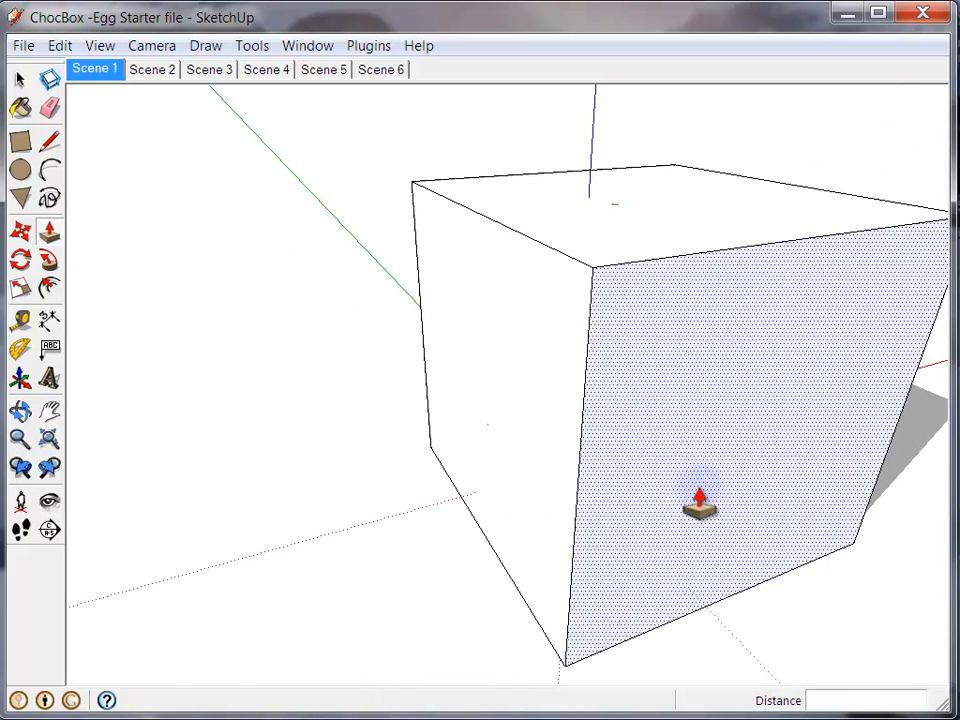
pyautogui.click(695, 495)
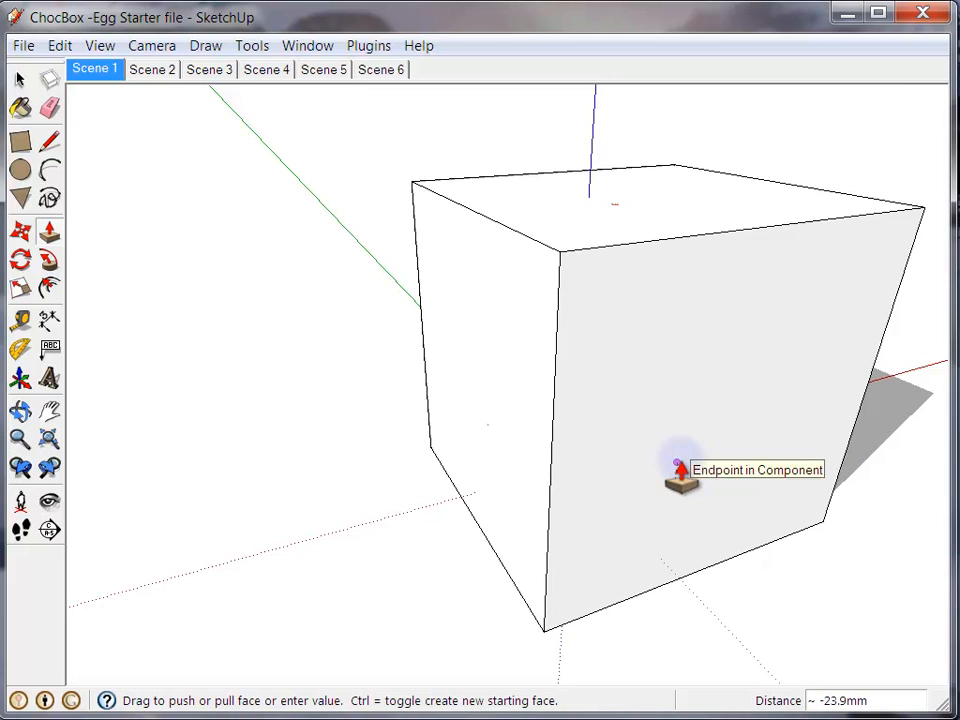
pyautogui.click(680, 470)
pyautogui.click(650, 494)
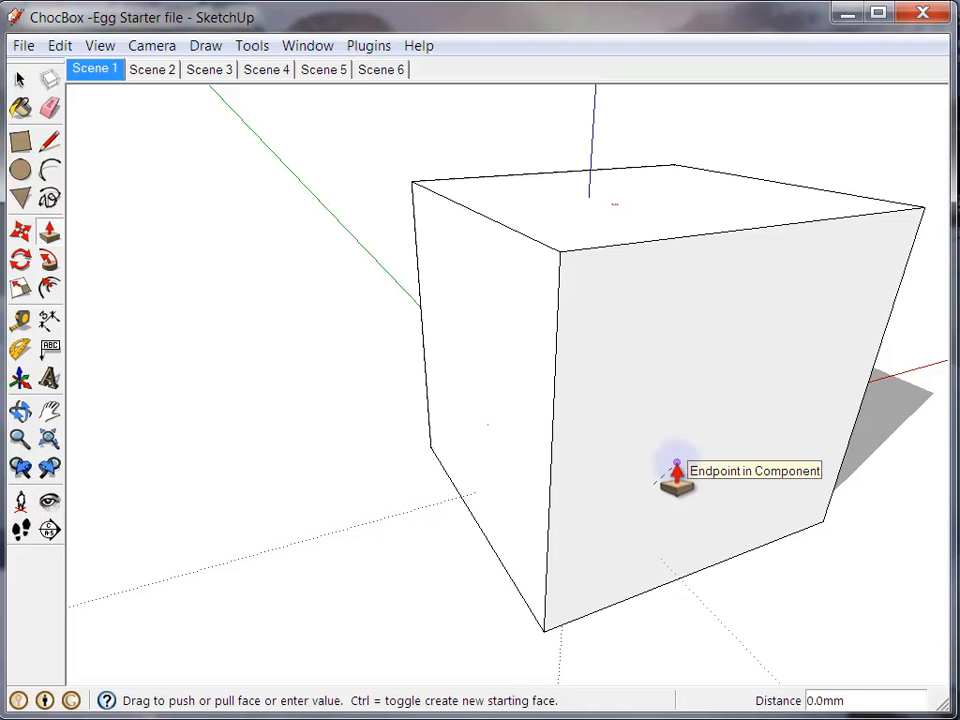
pyautogui.click(676, 477)
# Step: Push the negative red-axis side face in about 0.2 mm so that a sliver of the egg shows through it
pyautogui.moveTo(491, 497); pyautogui.dragTo(537, 478, button='middle')
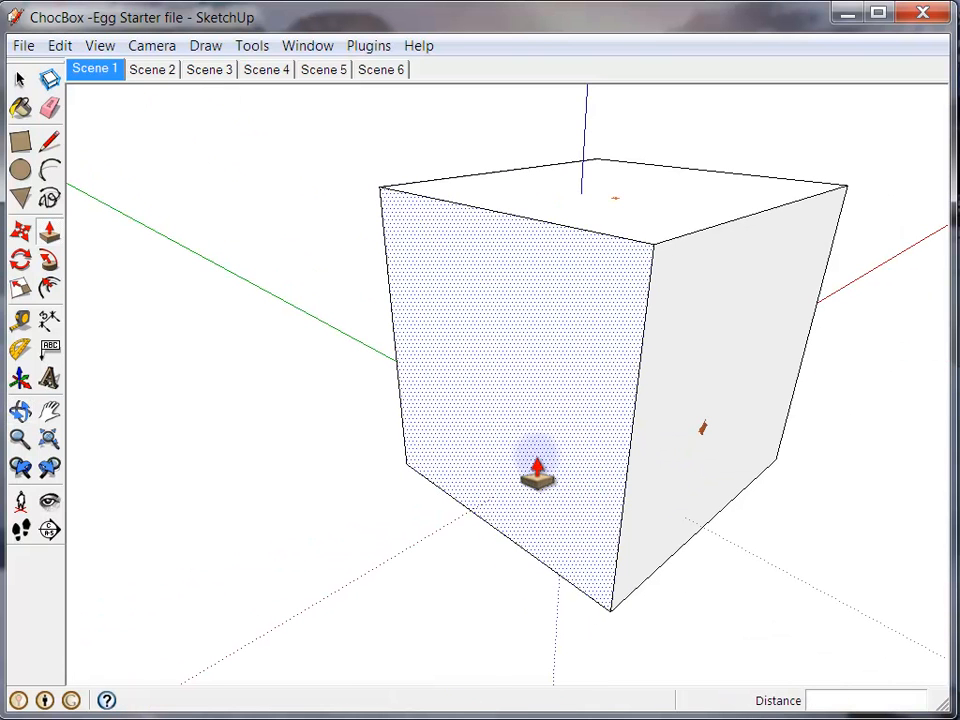
pyautogui.click(537, 476)
pyautogui.scroll(1, 537, 470)
pyautogui.scroll(2, 537, 463)
pyautogui.click(516, 428)
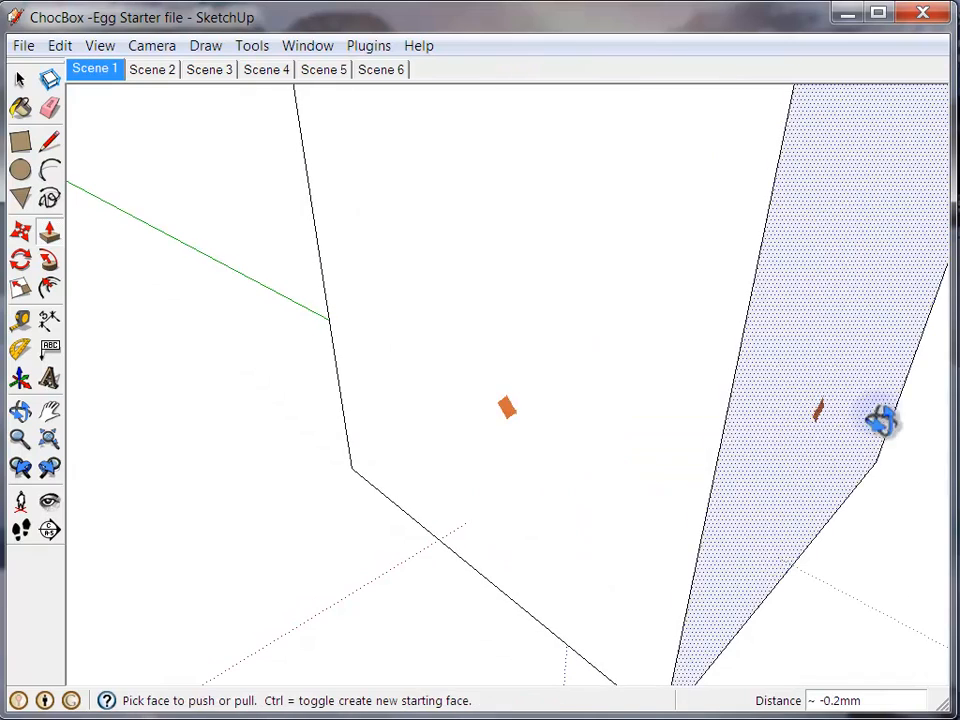
# Step: Push the positive red-axis side face in about 66.2 mm, snapping it to an endpoint on the egg
pyautogui.moveTo(884, 420); pyautogui.dragTo(502, 438, button='middle')
pyautogui.scroll(-2, 560, 428)
pyautogui.moveTo(649, 410); pyautogui.dragTo(495, 406, button='middle')
pyautogui.click(496, 406)
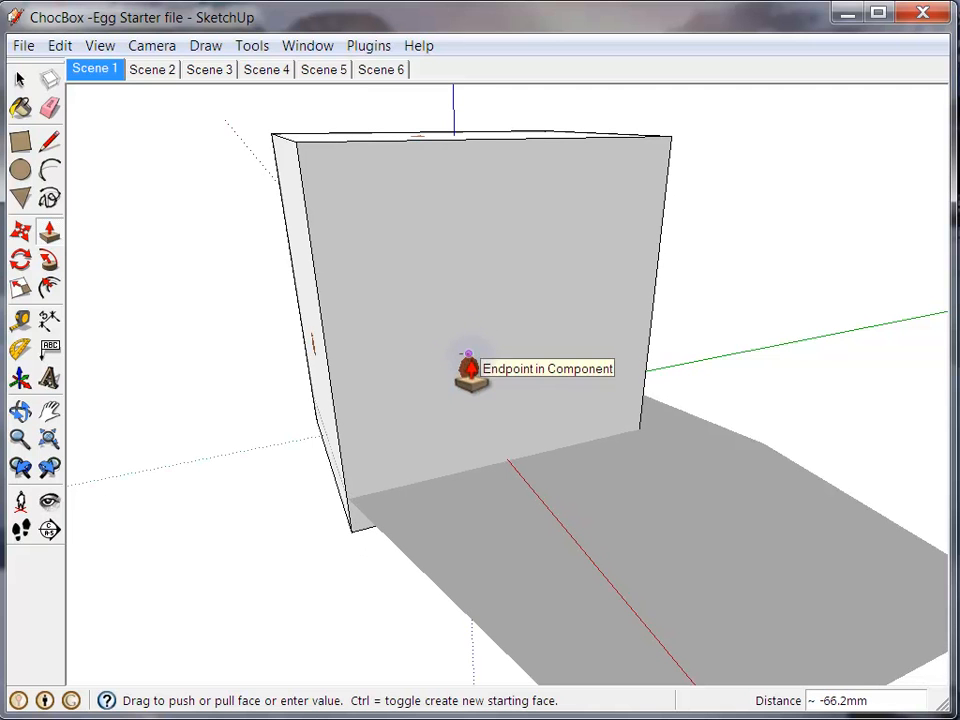
pyautogui.click(469, 356)
# Step: Push the positive green-axis side face in about 49.4 mm so that the egg's side just pokes through
pyautogui.moveTo(754, 305); pyautogui.dragTo(321, 312, button='middle')
pyautogui.click(668, 338)
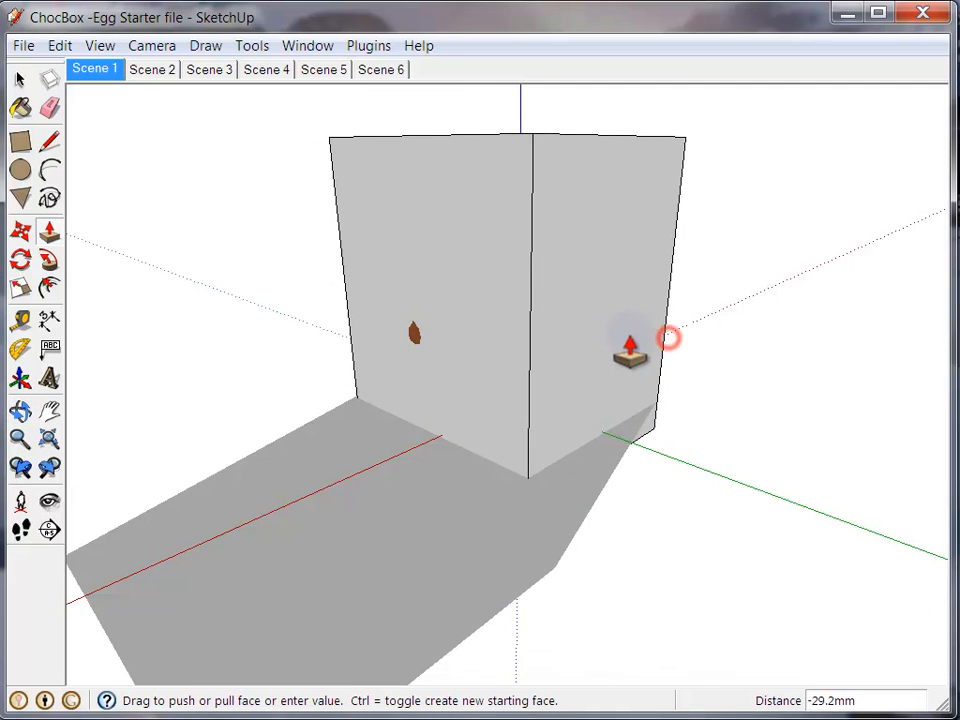
pyautogui.click(578, 336)
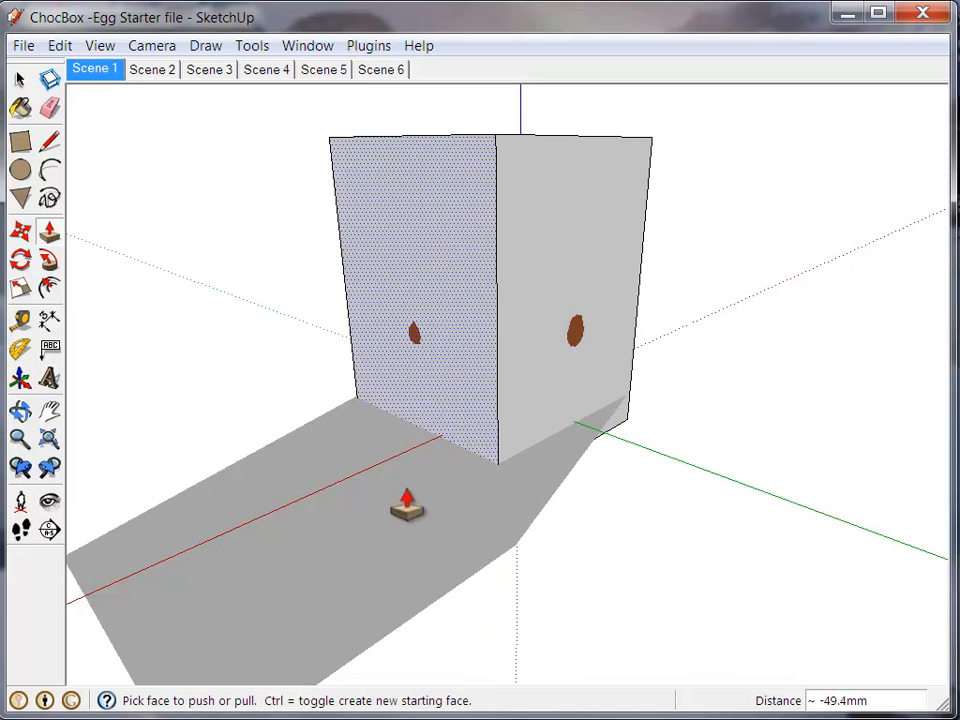
# Step: Push the box's bottom face up about 16 mm, snapping it to an endpoint at the base of the egg
pyautogui.moveTo(379, 520); pyautogui.dragTo(373, 221, button='middle')
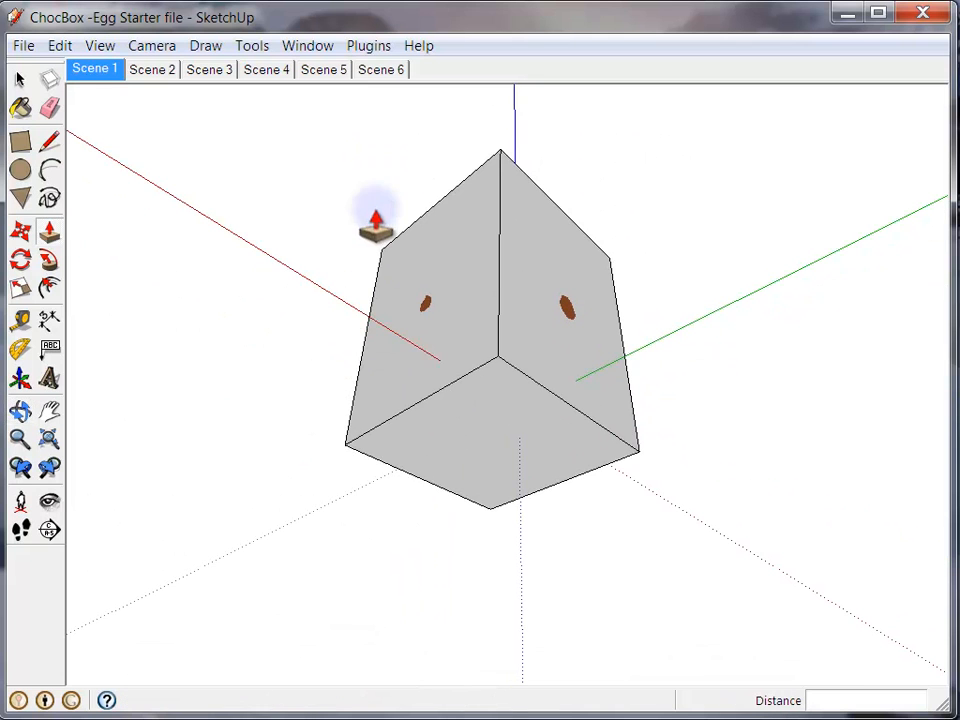
pyautogui.click(418, 477)
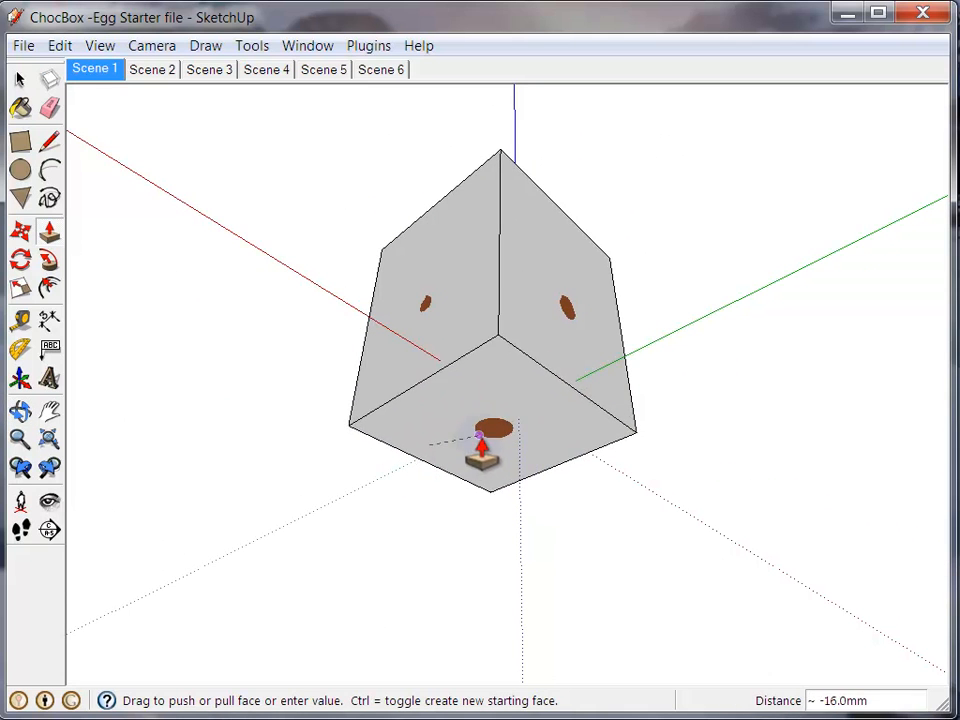
pyautogui.click(492, 432)
# Step: Dimension the box's top edge parallel to the green axis, on the positive red-axis side, placing the label outside the box
pyautogui.moveTo(494, 432); pyautogui.dragTo(522, 452, button='middle')
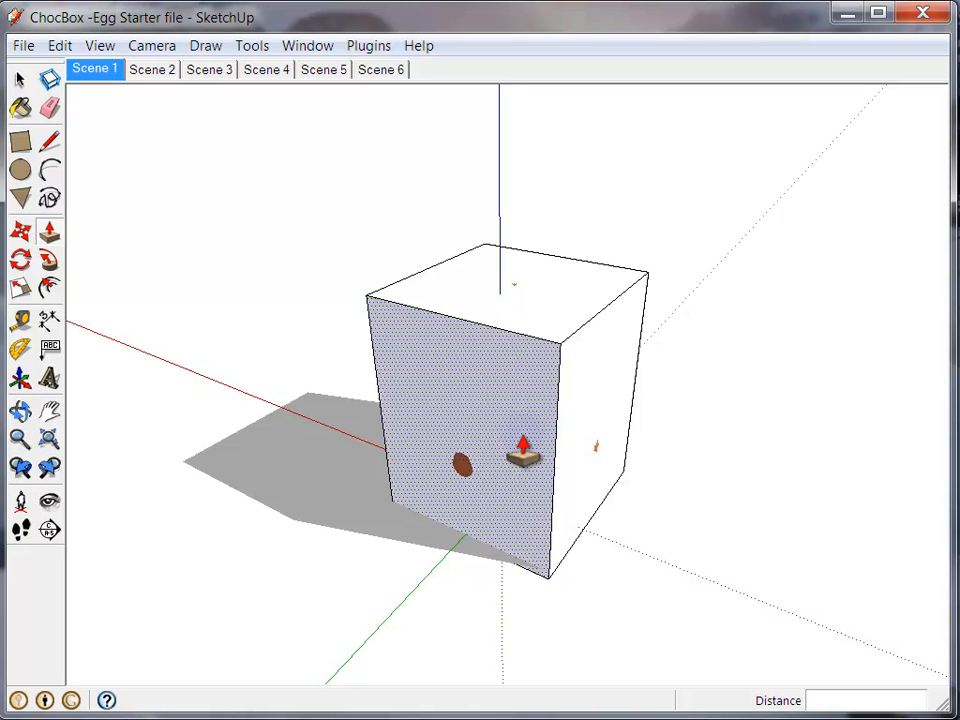
pyautogui.click(49, 320)
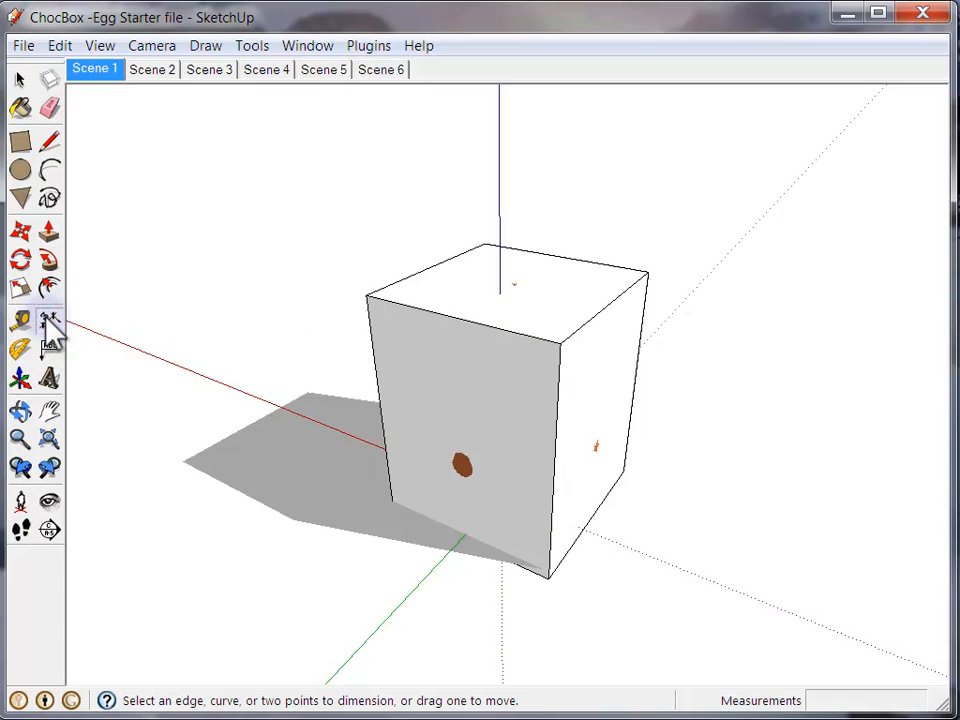
pyautogui.click(367, 296)
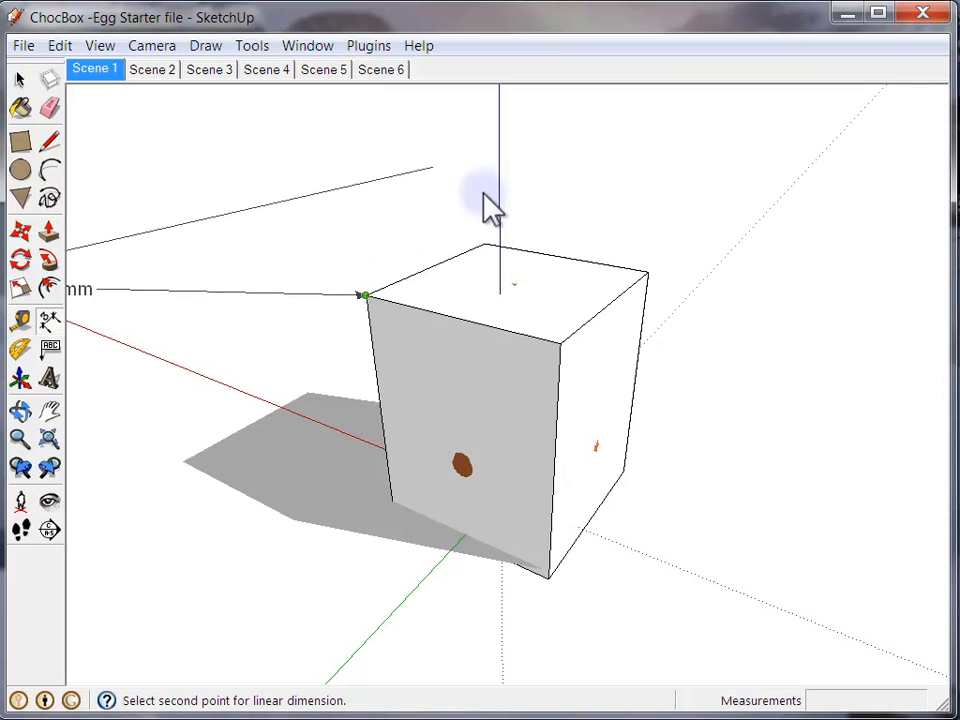
pyautogui.click(484, 246)
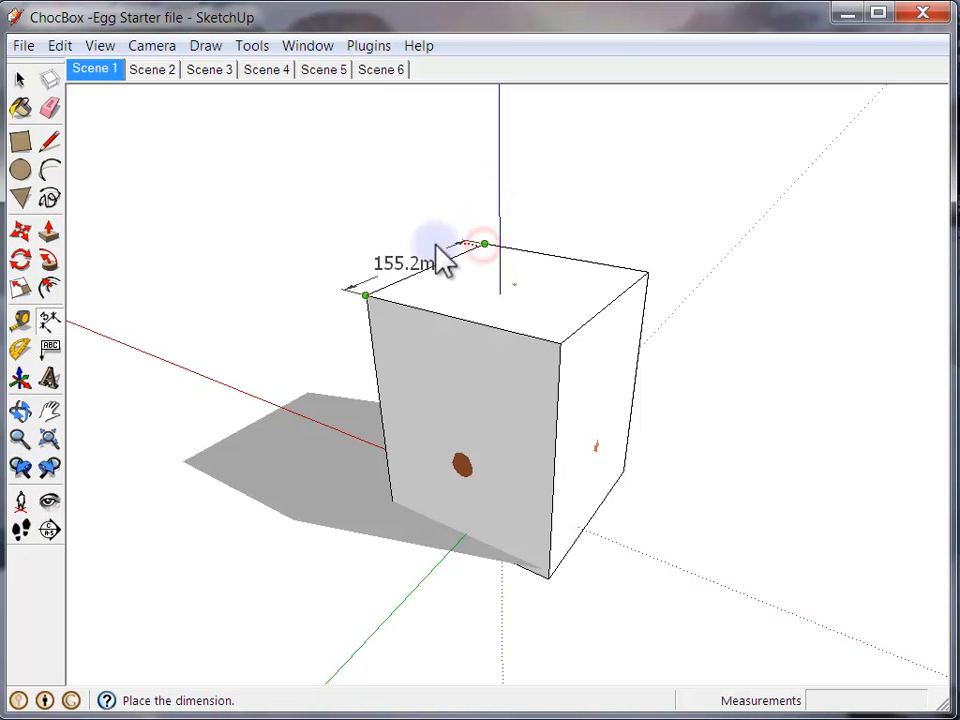
pyautogui.click(376, 242)
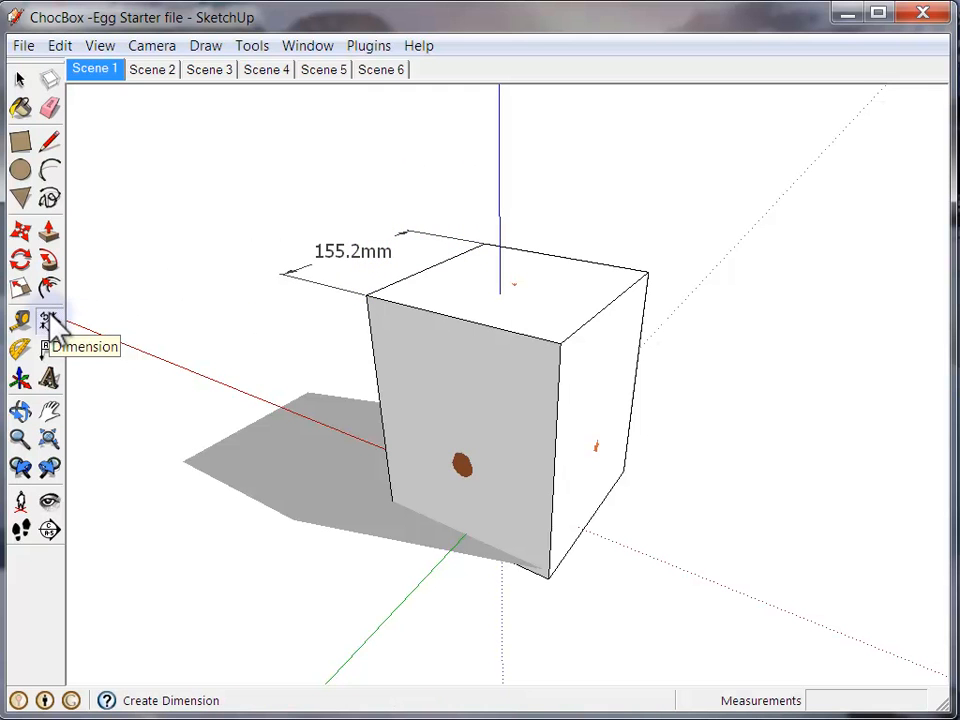
# Step: Examine the list of default drawing templates and their units in the system preferences, accepting the dialog unaltered
pyautogui.moveTo(250, 327); pyautogui.dragTo(677, 294, button='middle')
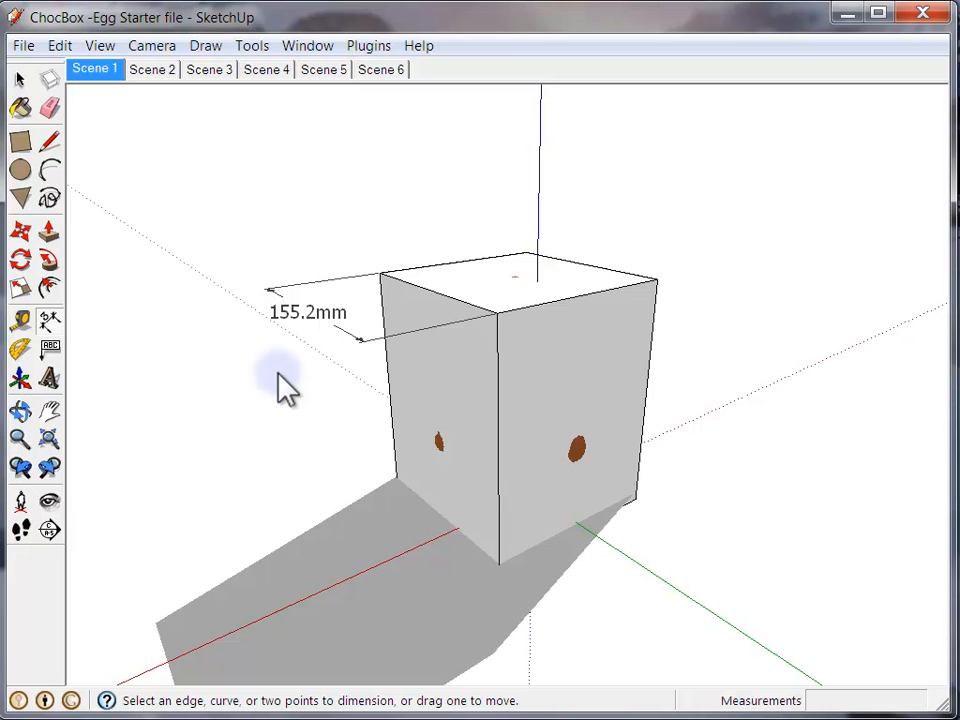
pyautogui.click(307, 46)
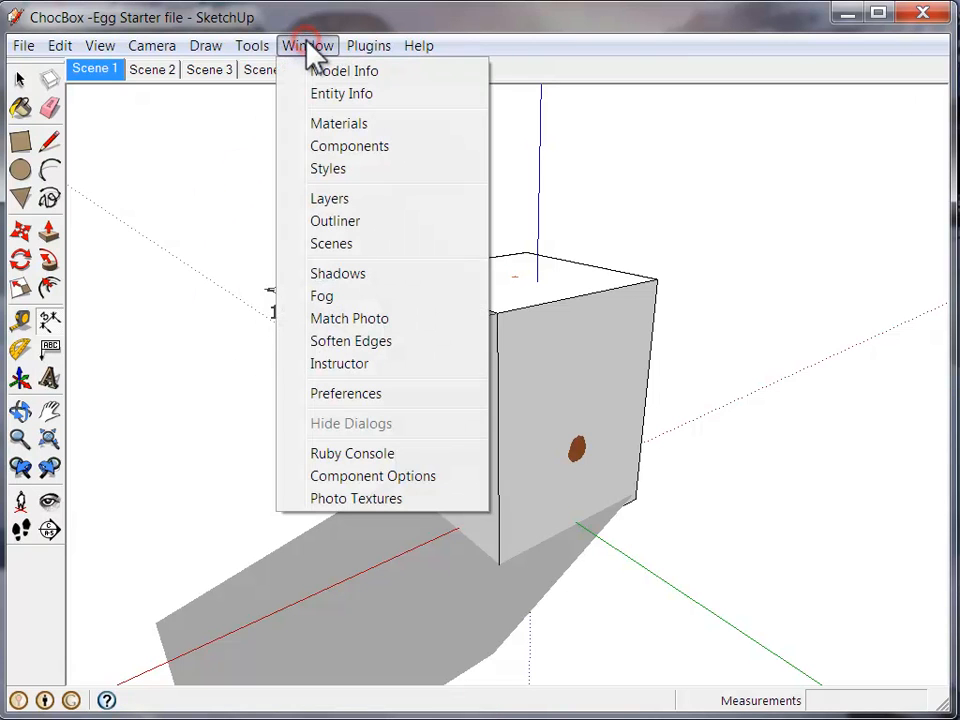
pyautogui.click(335, 394)
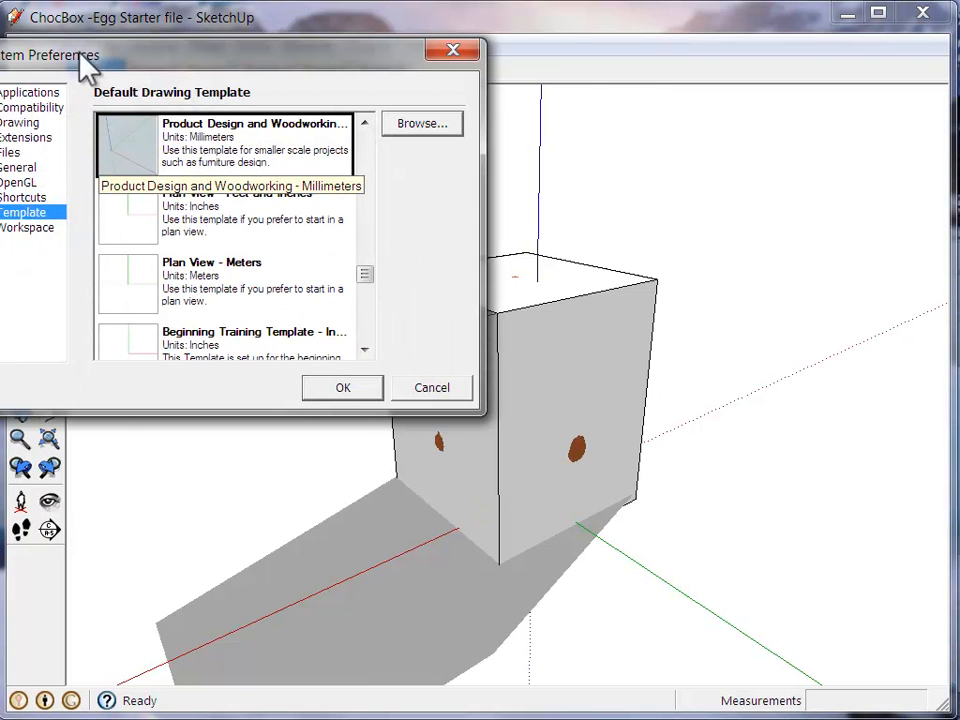
pyautogui.moveTo(80, 55); pyautogui.dragTo(243, 45)
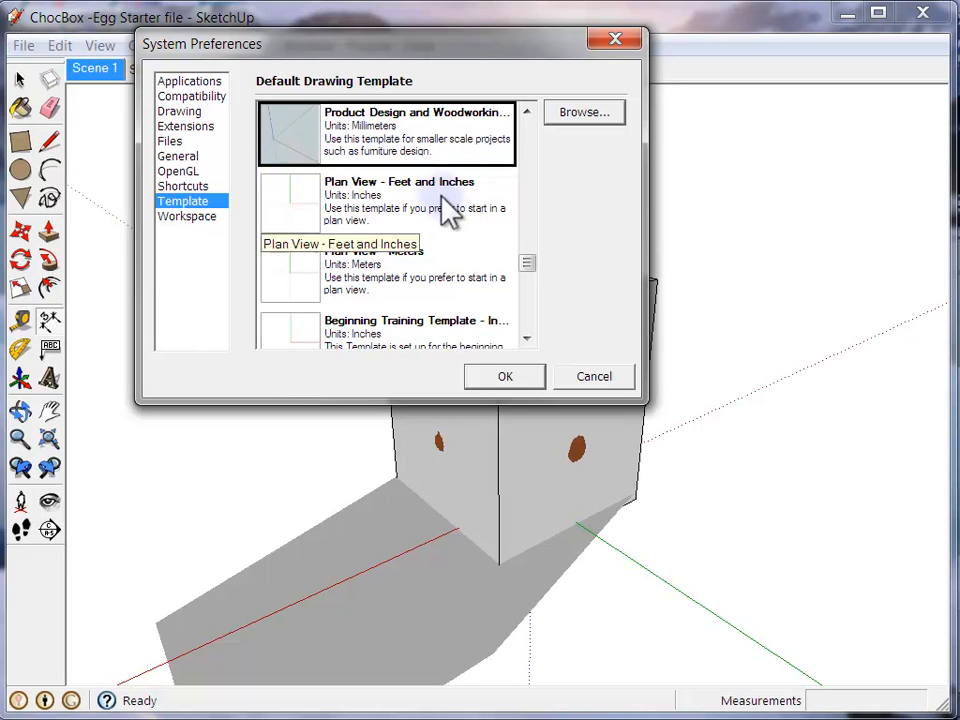
pyautogui.moveTo(523, 262)
pyautogui.mouseDown()
pyautogui.moveTo(527, 236)
pyautogui.moveTo(527, 266)
pyautogui.mouseUp()
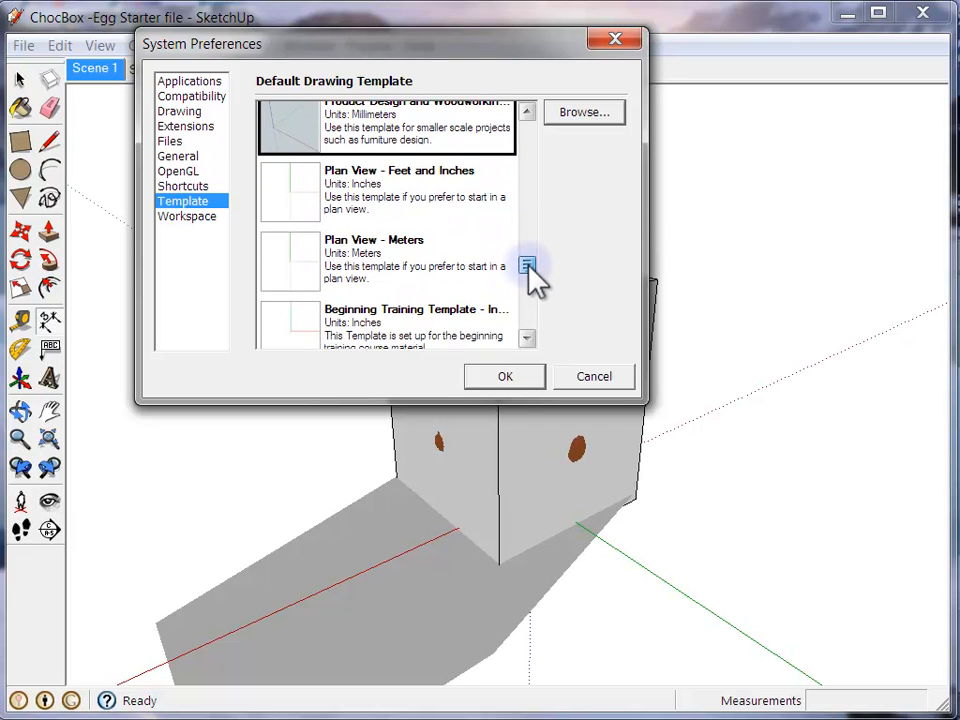
pyautogui.click(508, 372)
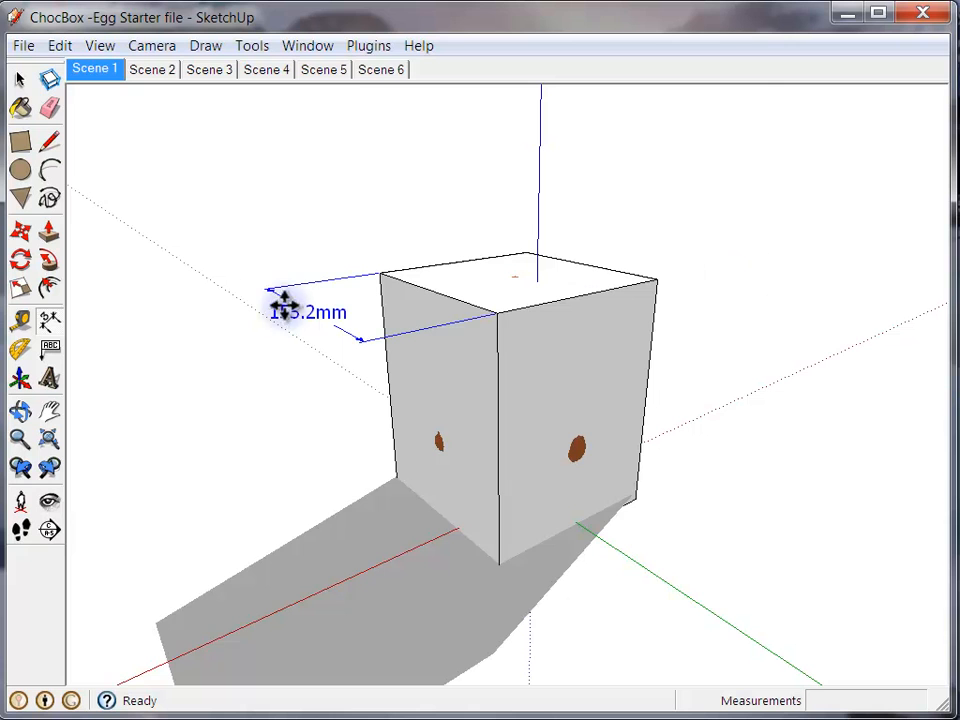
# Step: Pull the box's positive green-axis side face outward 4.4 mm
pyautogui.moveTo(198, 292); pyautogui.dragTo(342, 326, button='middle')
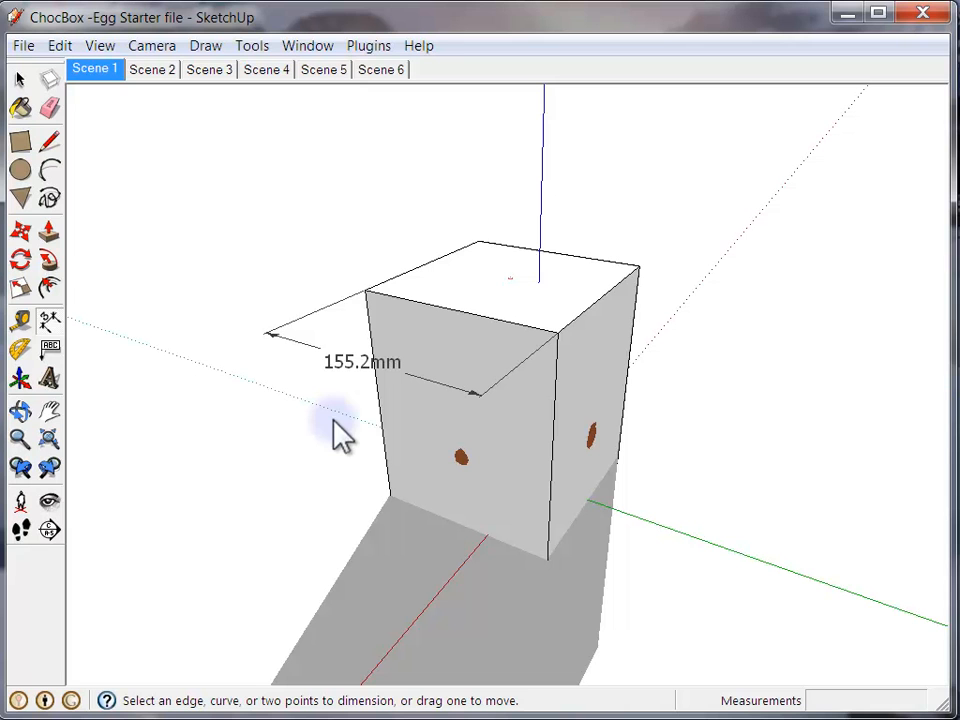
pyautogui.click(50, 235)
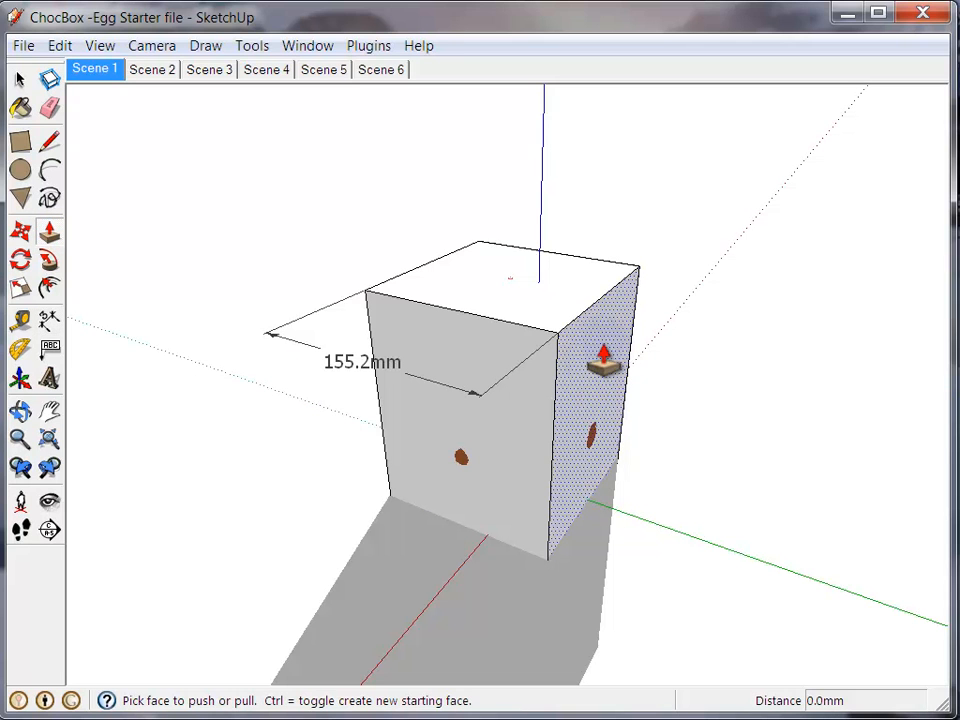
pyautogui.moveTo(594, 390)
pyautogui.mouseDown()
pyautogui.moveTo(609, 392)
pyautogui.moveTo(598, 392)
pyautogui.mouseUp()
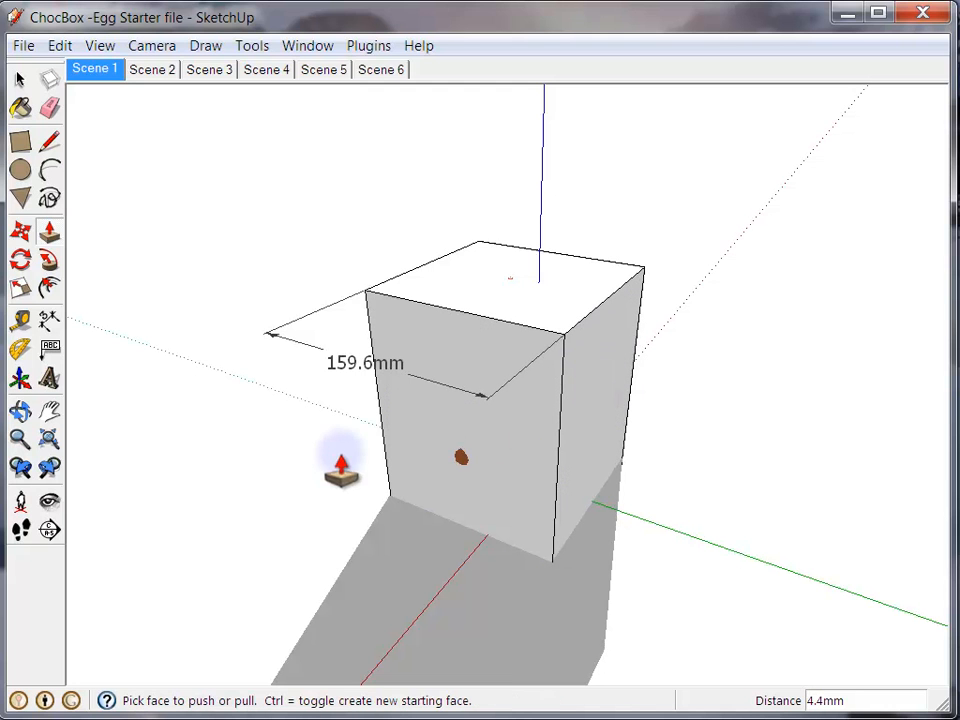
# Step: Pull the box's negative green-axis side face outward 5.4 mm
pyautogui.moveTo(221, 448); pyautogui.dragTo(728, 465, button='middle')
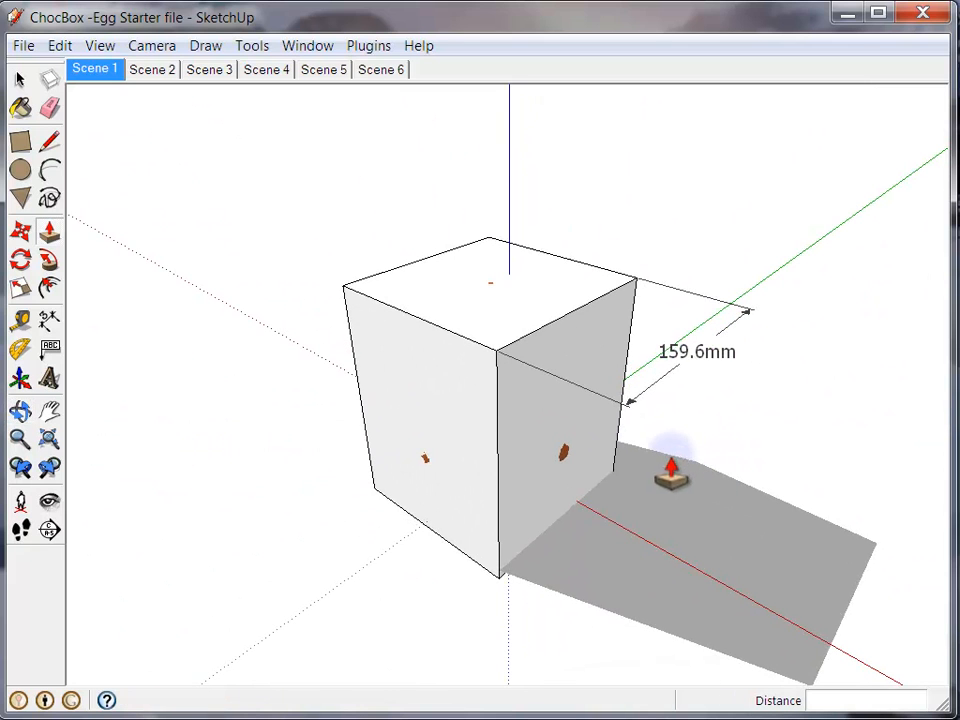
pyautogui.click(438, 400)
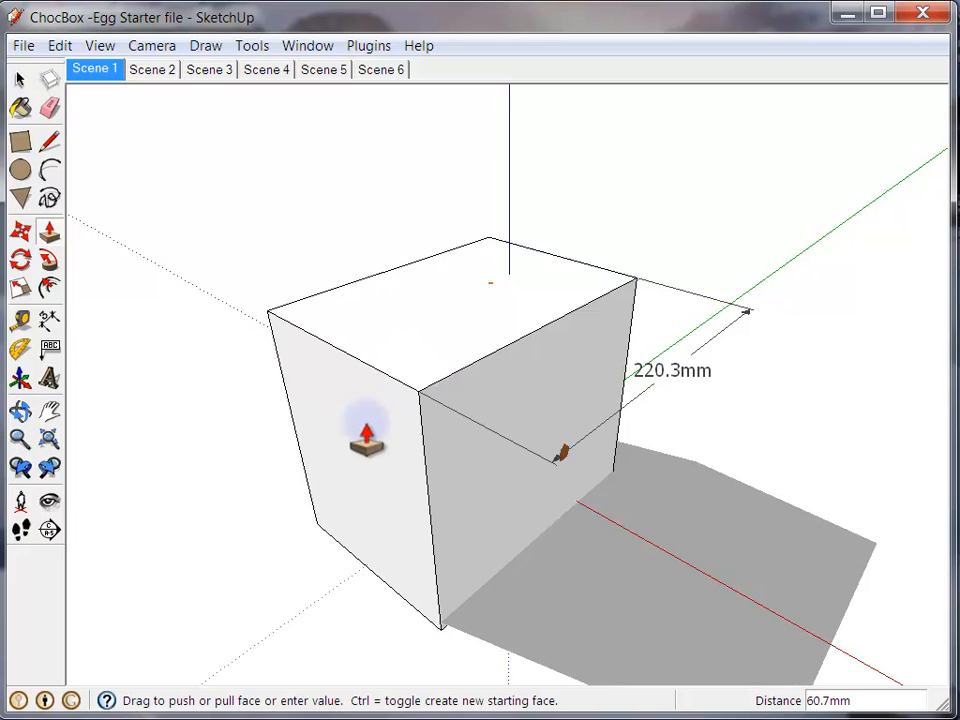
pyautogui.click(366, 438)
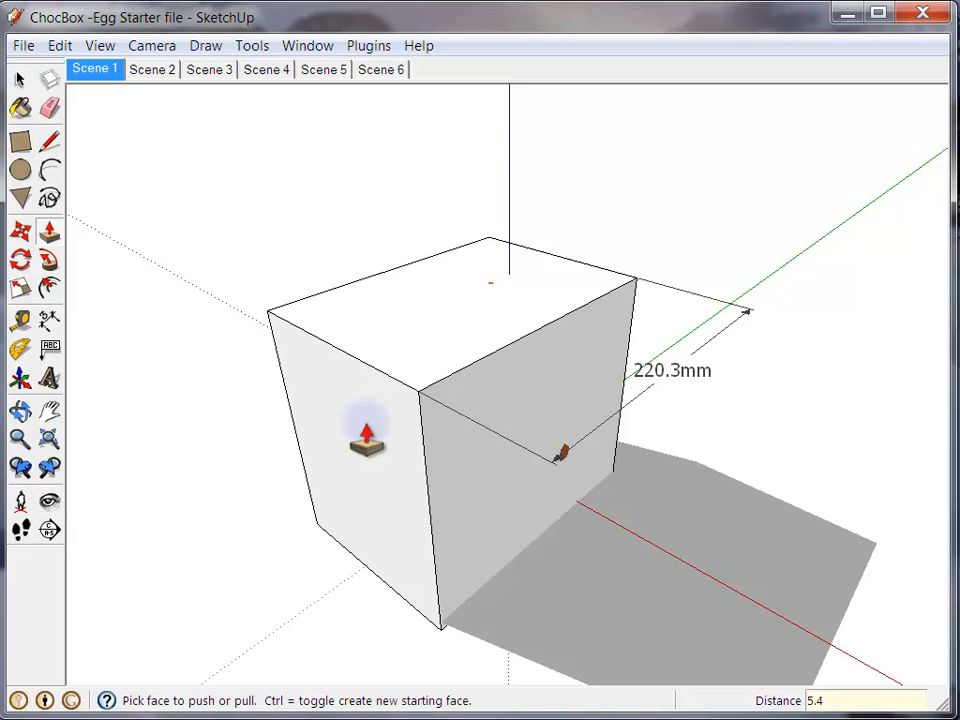
pyautogui.click(366, 438)
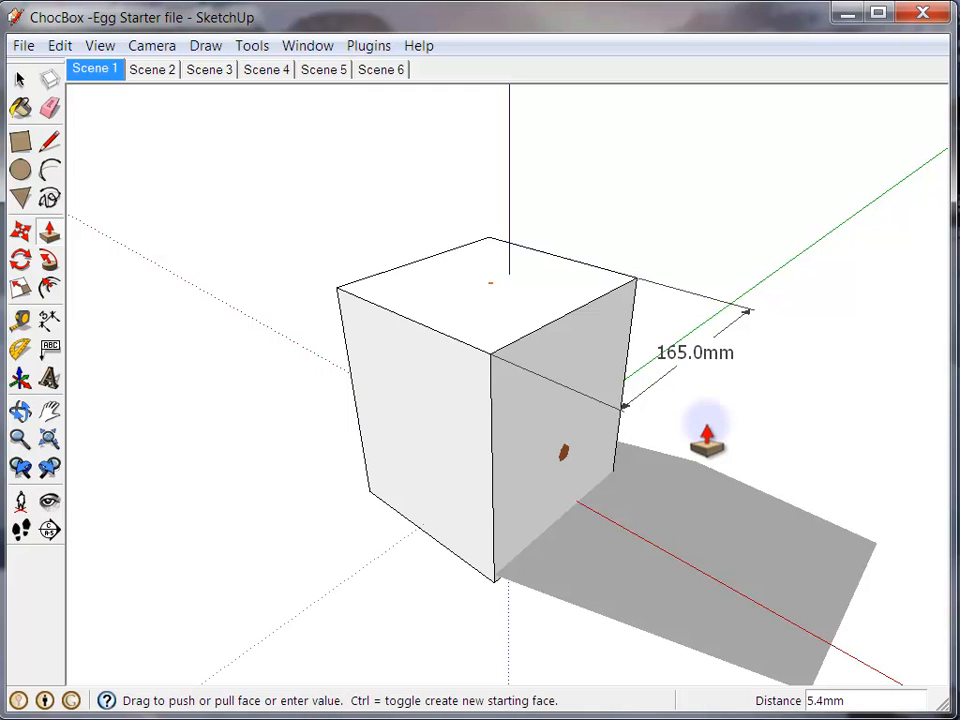
pyautogui.click(527, 444)
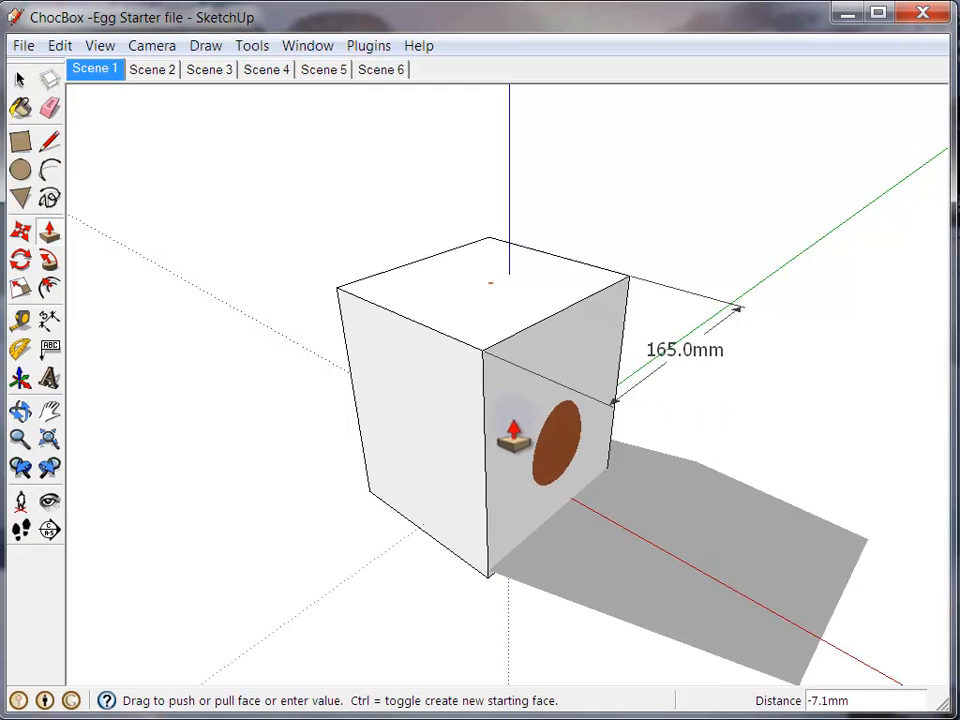
pyautogui.click(418, 450)
pyautogui.hotkey('ctrl', 'z')
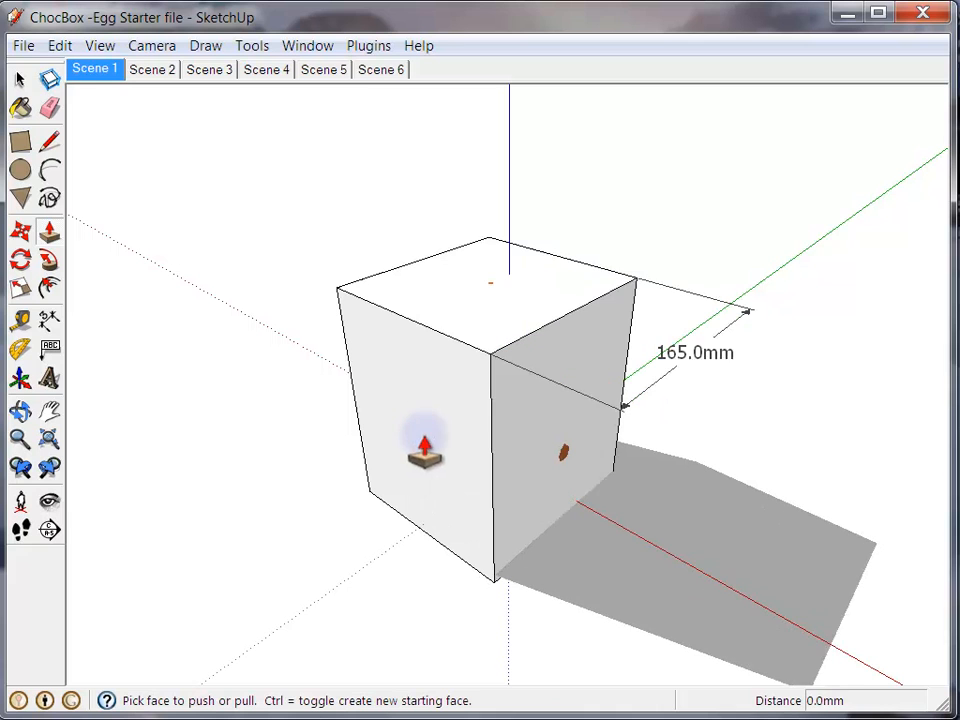
pyautogui.click(20, 80)
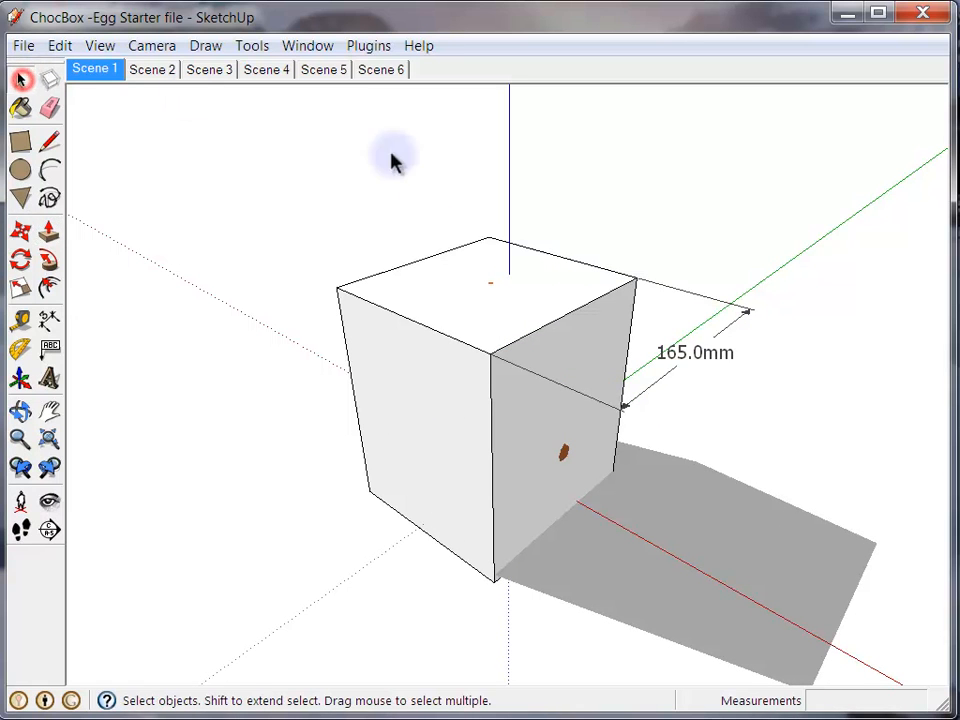
# Step: Dimension the box's top edge parallel to the red axis, on the negative green-axis side, placing the label outside the box
pyautogui.click(49, 320)
pyautogui.click(339, 289)
pyautogui.click(490, 354)
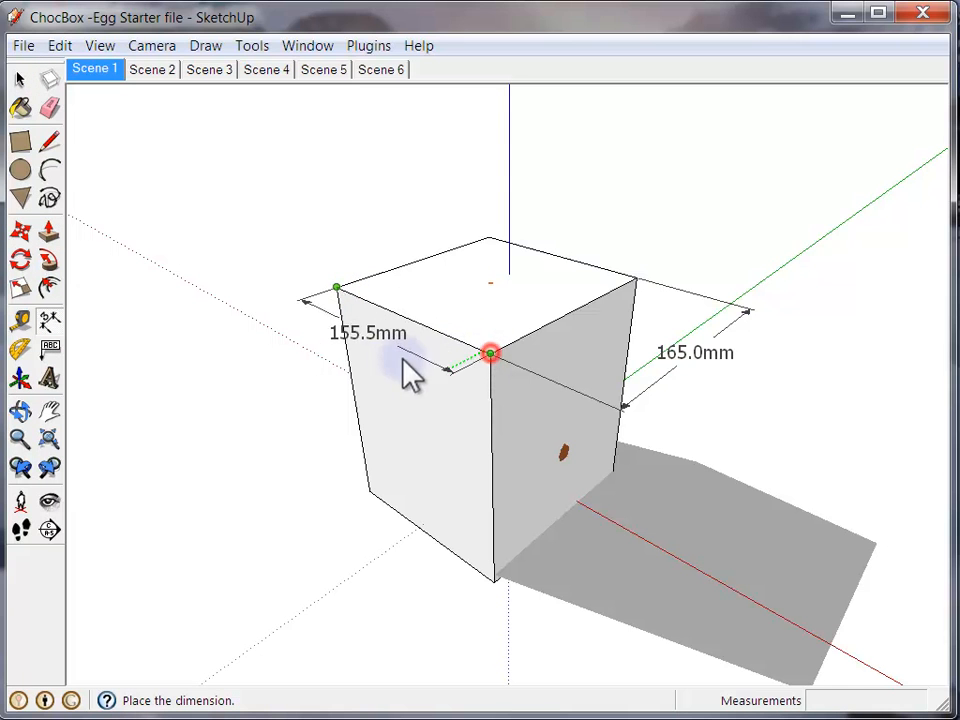
pyautogui.click(395, 385)
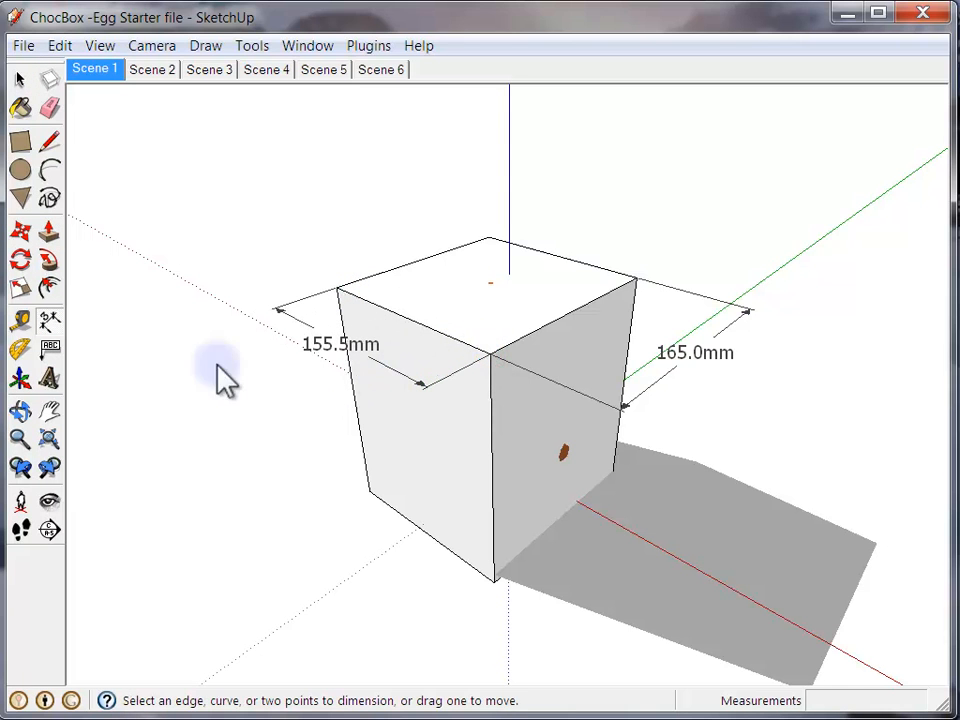
# Step: Pull the box's positive red-axis side face outward 4.5 mm
pyautogui.click(48, 232)
pyautogui.moveTo(517, 440); pyautogui.dragTo(577, 465)
pyautogui.write('4.5mm')
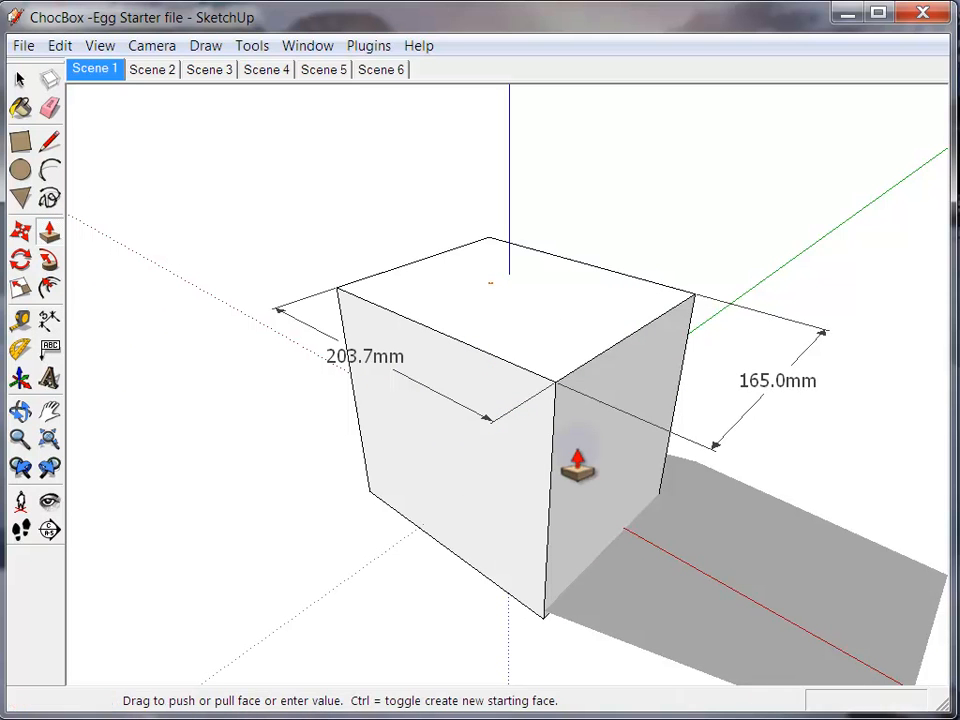
pyautogui.press('Return')
# Step: Pull the box's negative red-axis side face outward 5 mm
pyautogui.moveTo(261, 407); pyautogui.dragTo(943, 315, button='middle')
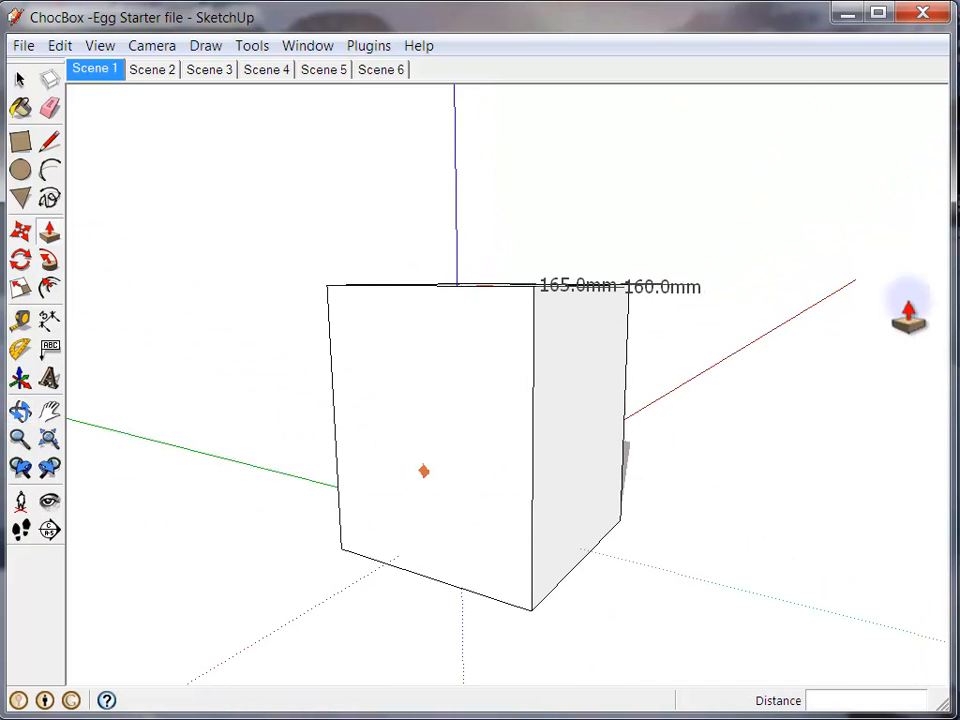
pyautogui.moveTo(606, 240); pyautogui.dragTo(505, 440, button='middle')
pyautogui.moveTo(505, 440); pyautogui.dragTo(409, 530)
pyautogui.write('5')
pyautogui.press('Return')
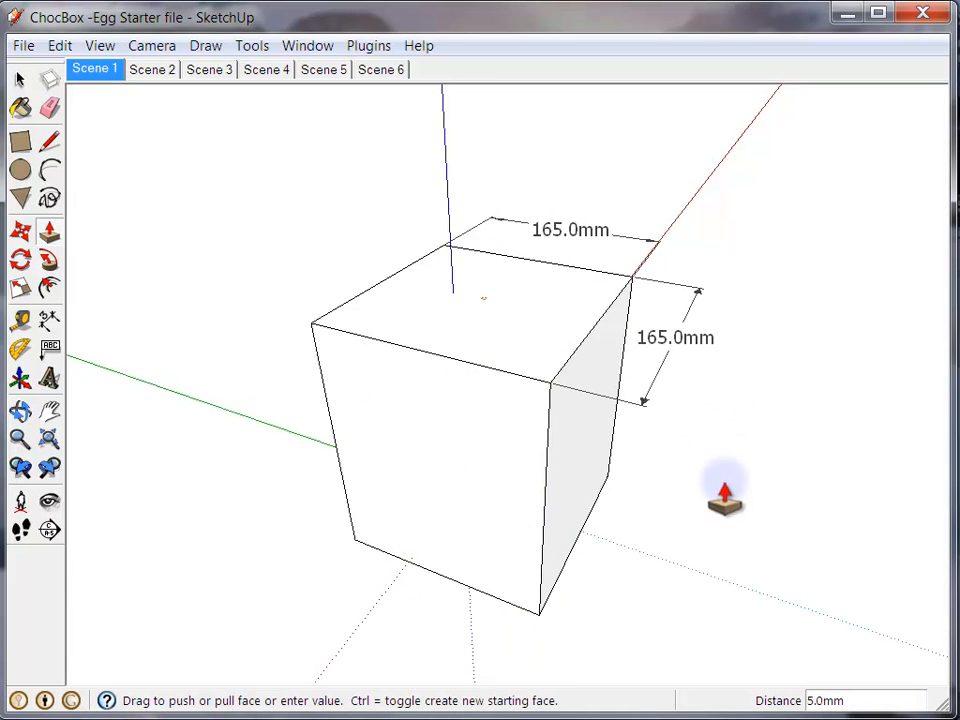
# Step: Dimension the box's vertical edge at the negative red-axis, positive green-axis corner, placing the label outside the box
pyautogui.click(49, 320)
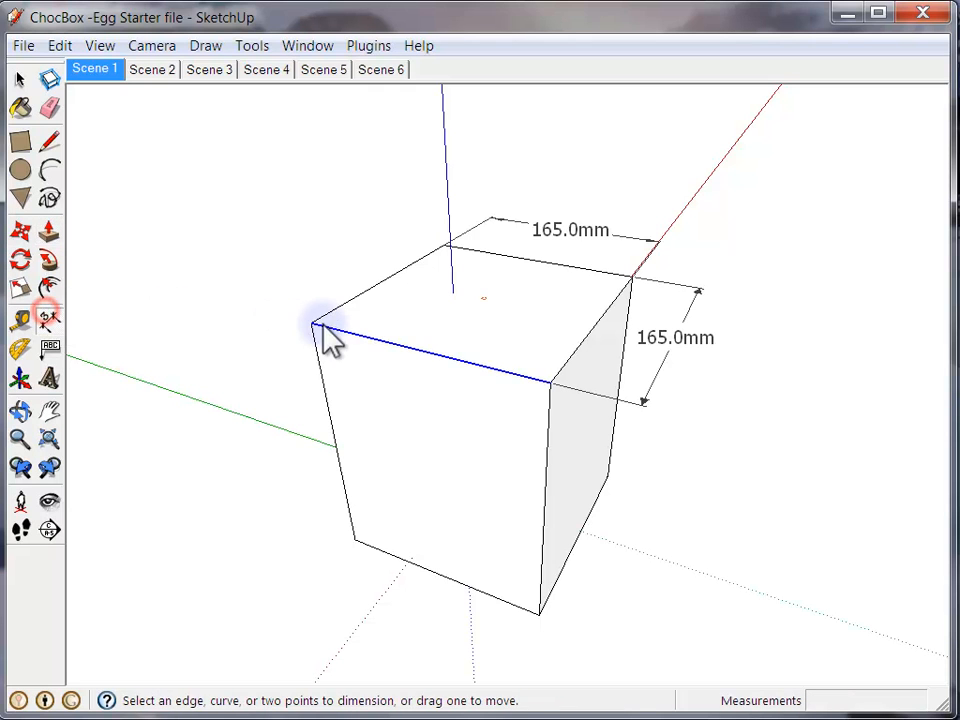
pyautogui.click(311, 323)
pyautogui.click(354, 540)
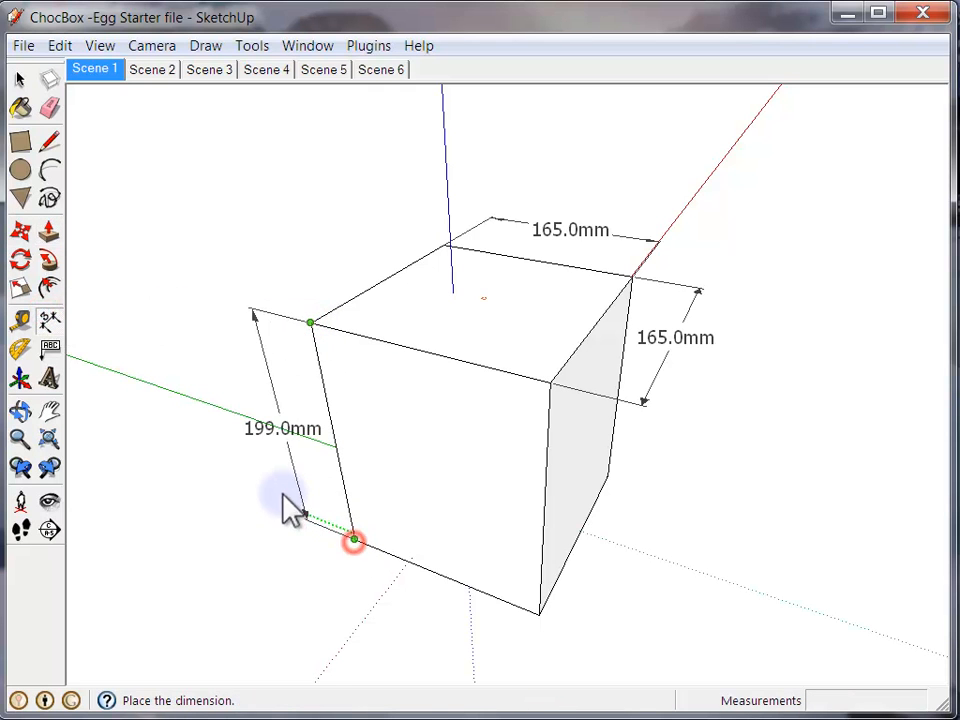
pyautogui.click(279, 494)
# Step: Pull the box's top face up 5.5 mm
pyautogui.click(49, 231)
pyautogui.moveTo(425, 343); pyautogui.dragTo(415, 298)
pyautogui.write('5.5')
pyautogui.press('Return')
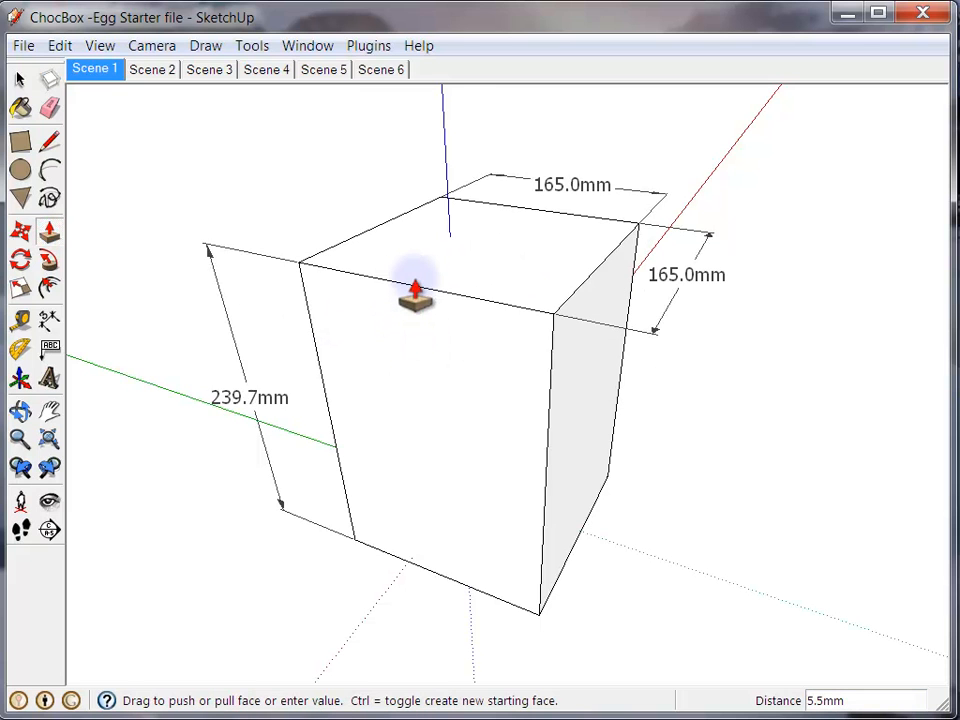
# Step: Pull the box's bottom face down to bring the overall height to 210 mm
pyautogui.moveTo(236, 621); pyautogui.dragTo(333, 580, button='middle')
pyautogui.moveTo(399, 561); pyautogui.dragTo(403, 589)
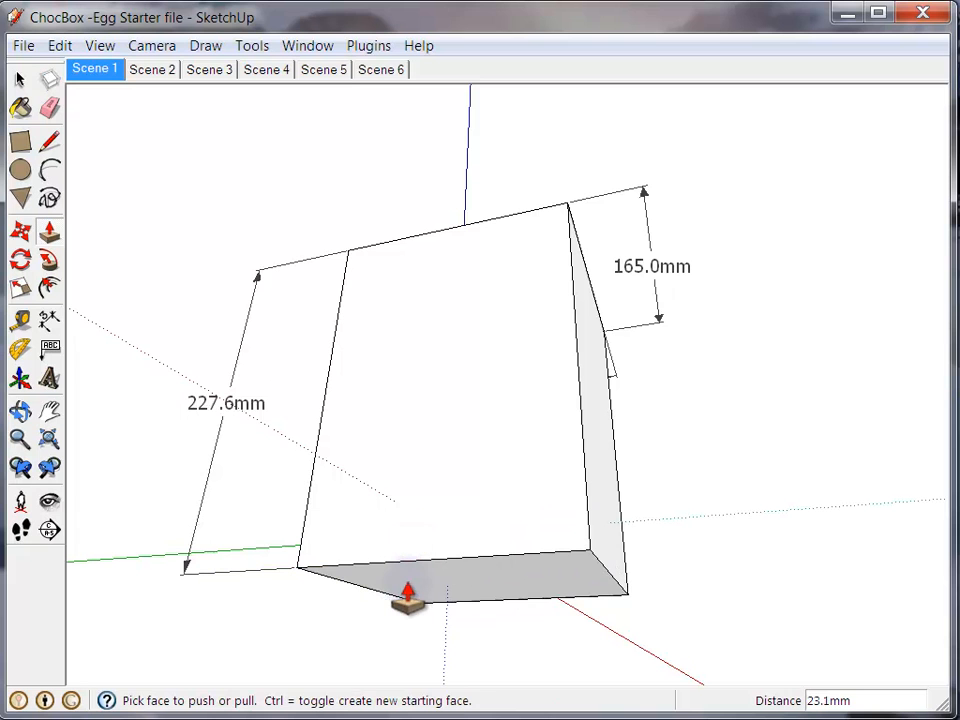
pyautogui.press('Return')
pyautogui.moveTo(788, 178); pyautogui.dragTo(198, 502, button='middle')
pyautogui.scroll(-2, 373, 388)
pyautogui.moveTo(690, 182); pyautogui.dragTo(611, 253, button='middle')
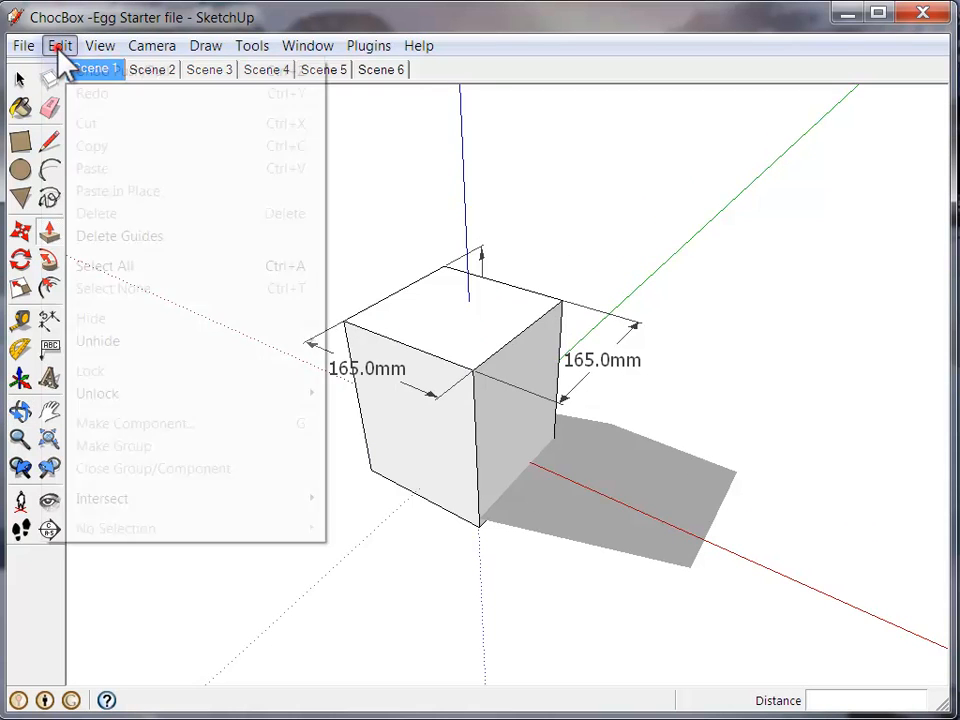
pyautogui.click(58, 47)
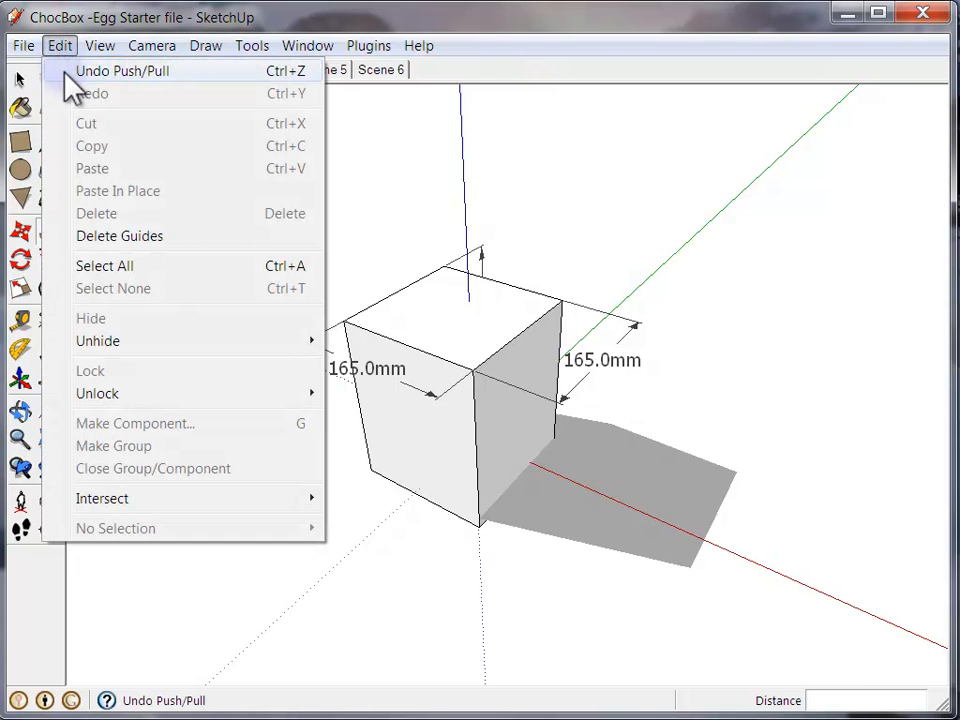
pyautogui.click(71, 20)
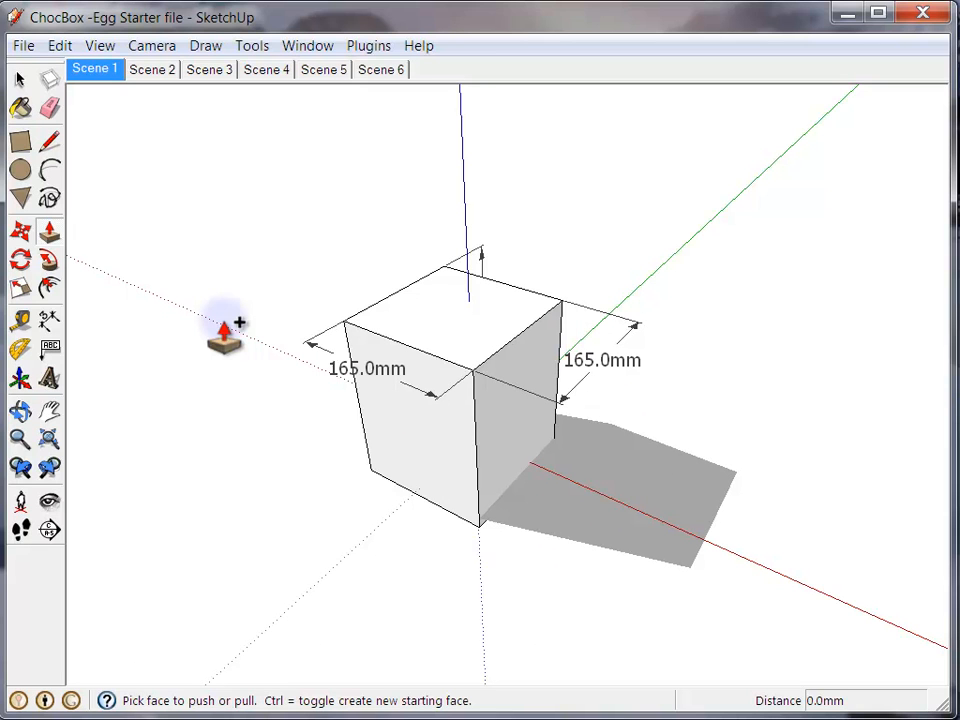
pyautogui.moveTo(681, 360); pyautogui.dragTo(546, 368, button='middle')
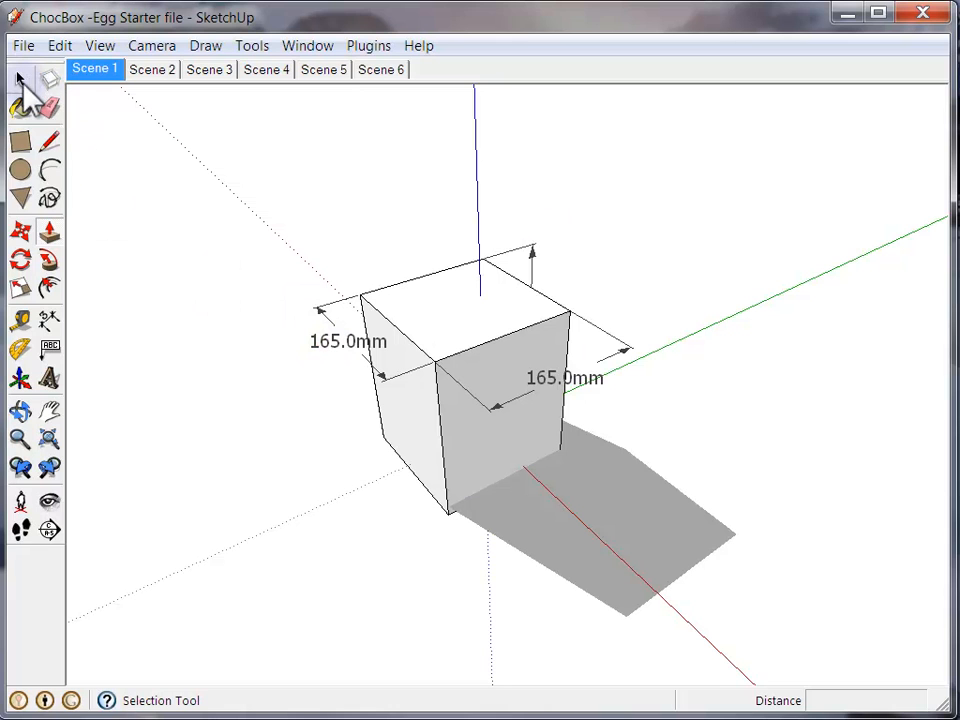
# Step: Delete the box's two top-edge dimensions and its vertical height dimension
pyautogui.click(20, 80)
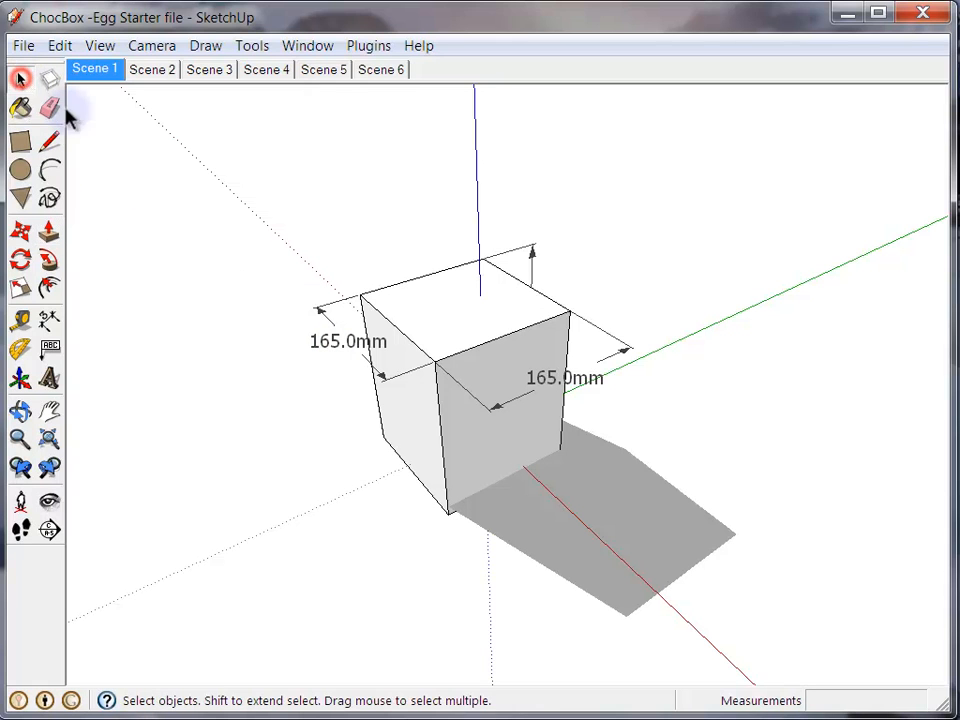
pyautogui.click(337, 344)
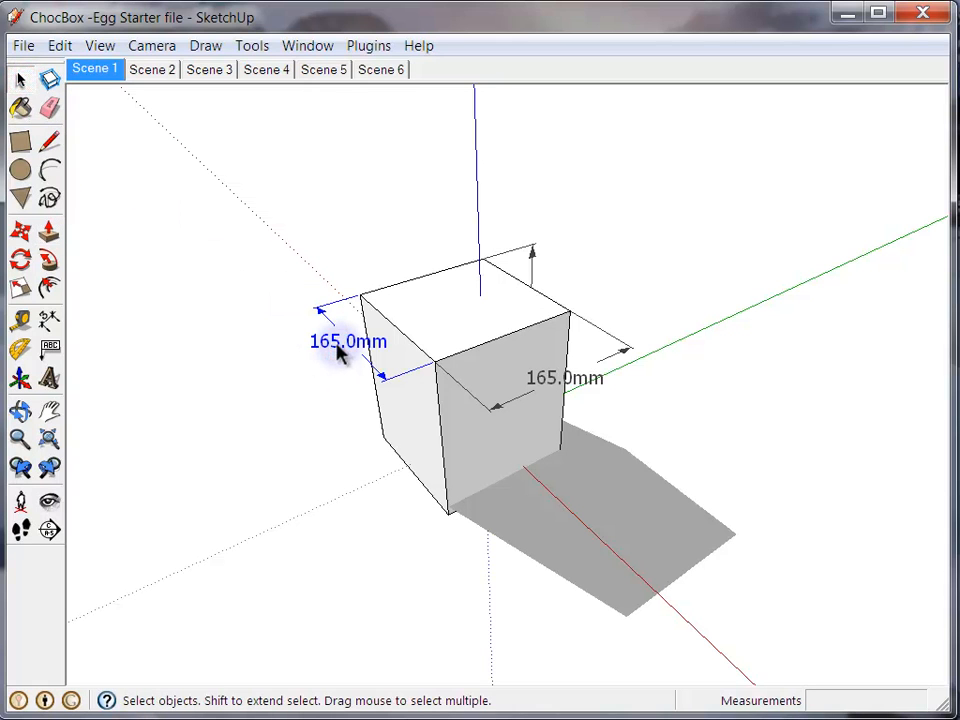
pyautogui.press('Delete')
pyautogui.click(555, 390)
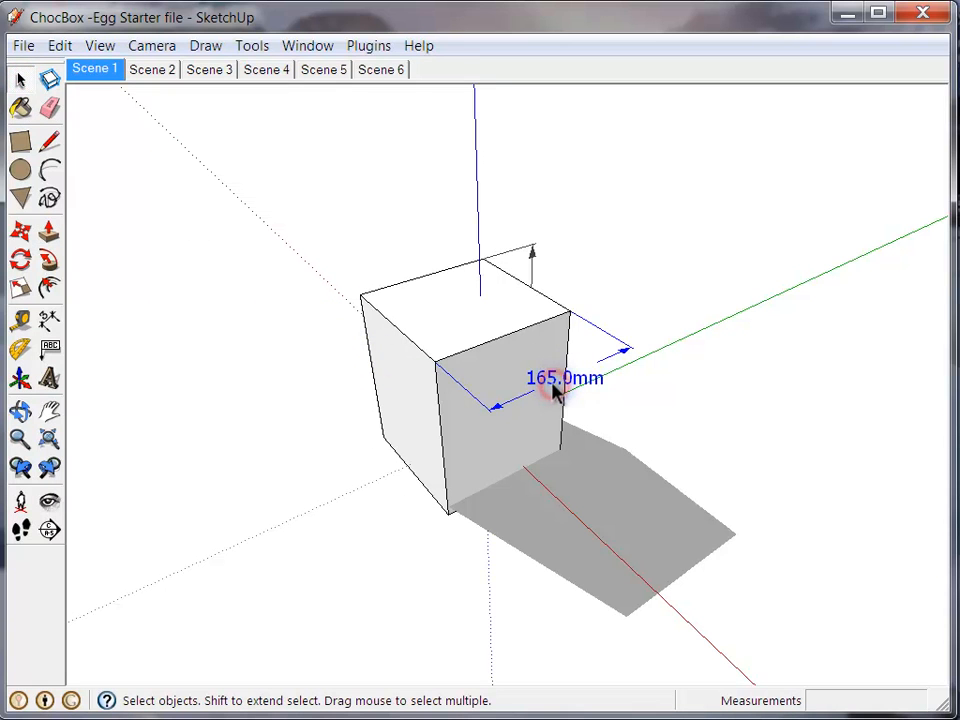
pyautogui.press('Delete')
pyautogui.click(531, 257)
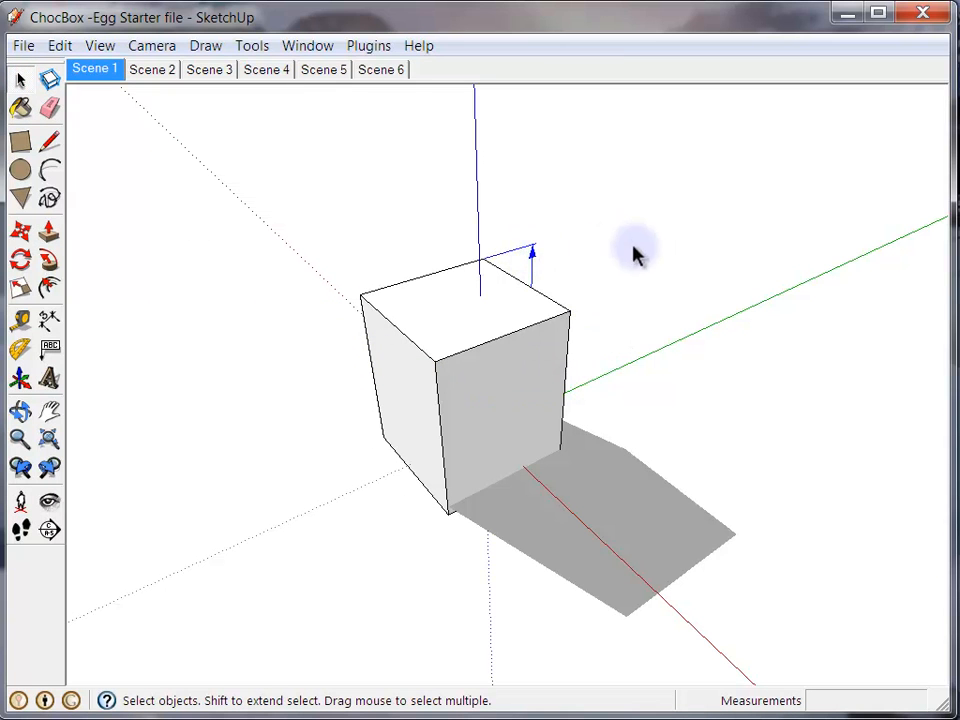
pyautogui.moveTo(646, 252); pyautogui.dragTo(126, 261, button='middle')
pyautogui.click(62, 46)
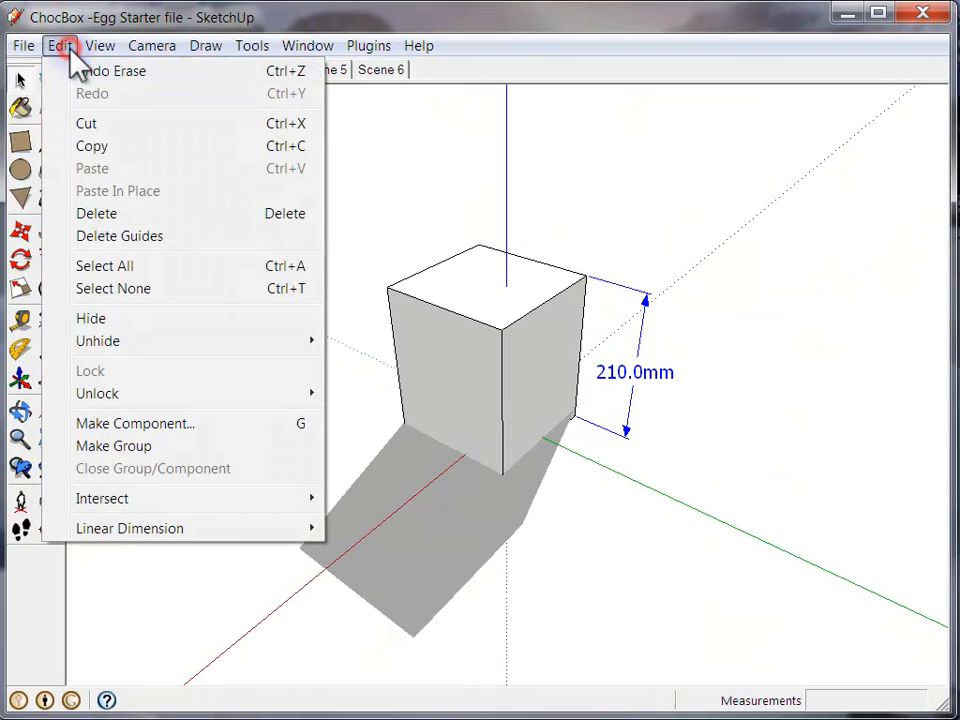
pyautogui.click(108, 213)
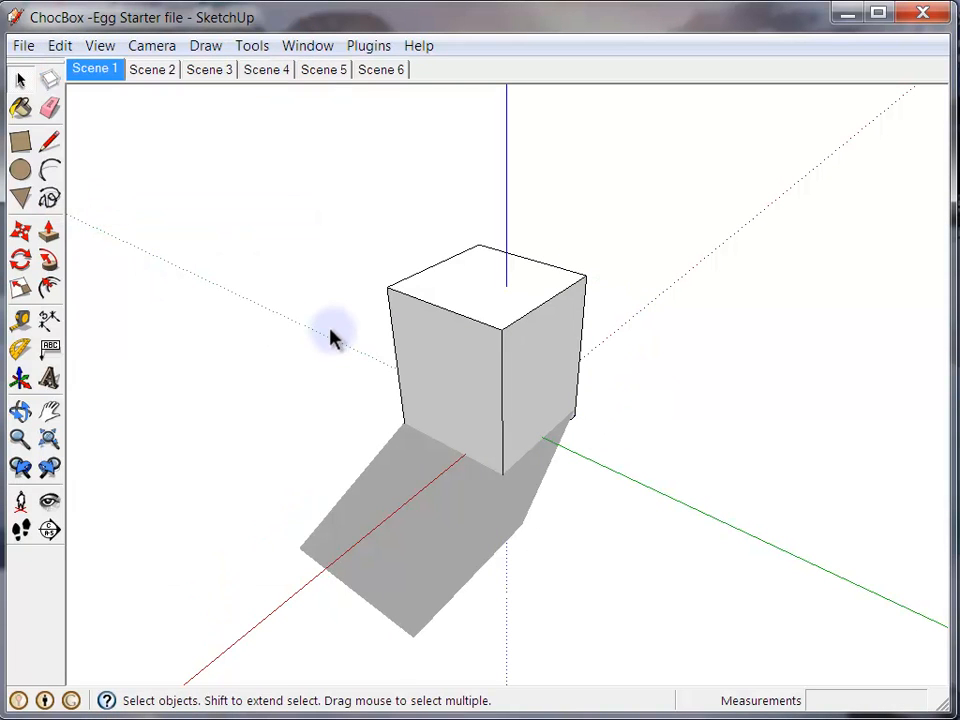
# Step: Select the entire box with its contents and move it so its negative red-axis, positive green-axis bottom corner sits on the origin
pyautogui.moveTo(221, 467); pyautogui.dragTo(715, 560, button='middle')
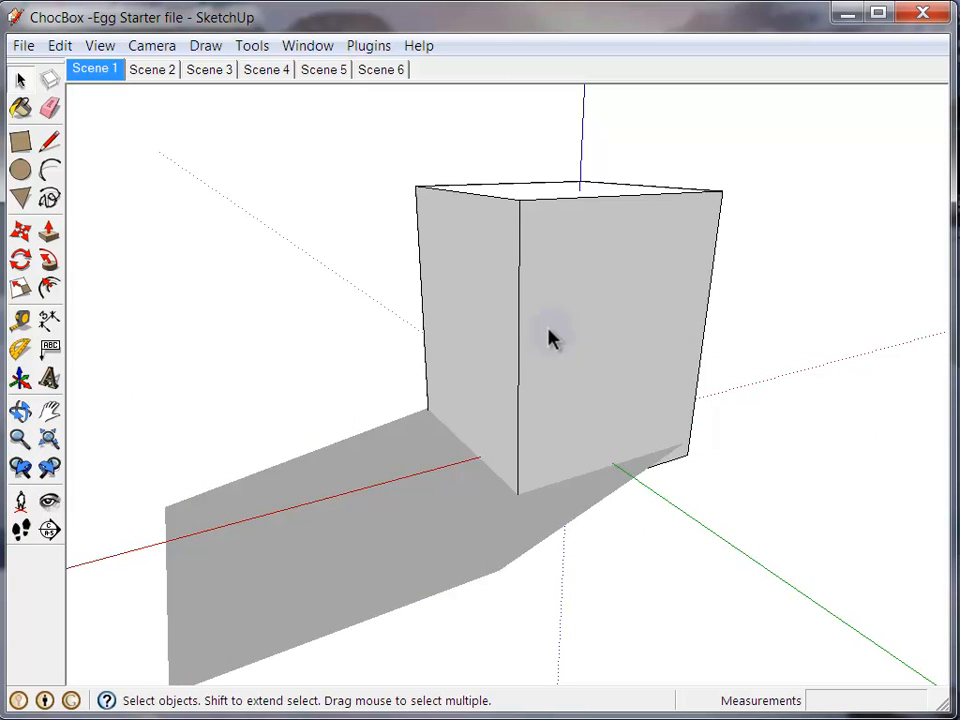
pyautogui.scroll(-2, 500, 345)
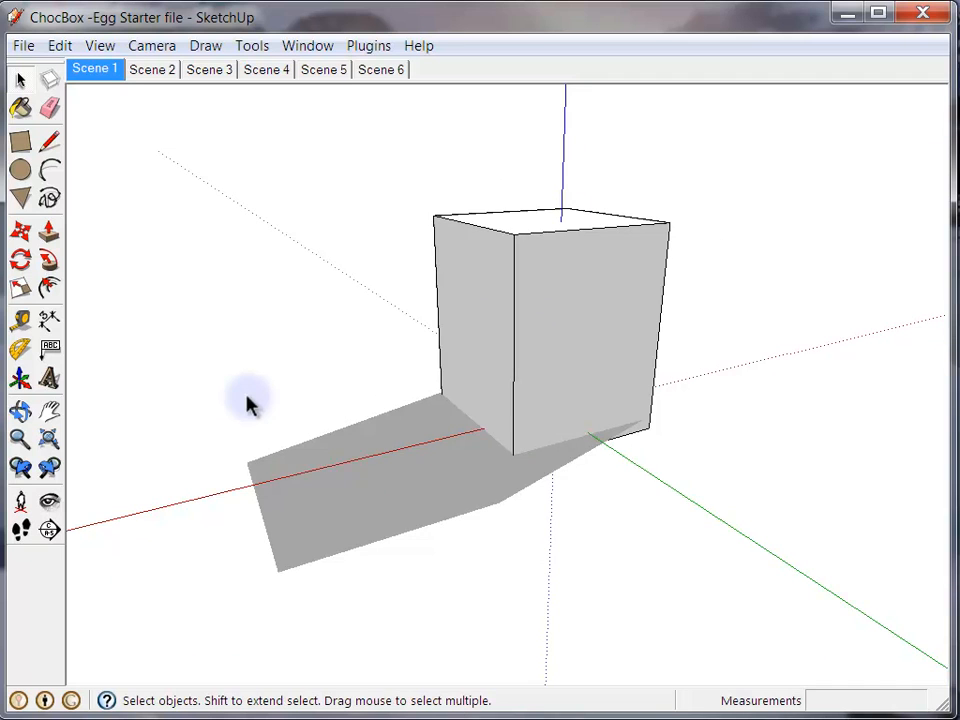
pyautogui.click(20, 79)
pyautogui.moveTo(358, 126); pyautogui.dragTo(760, 528)
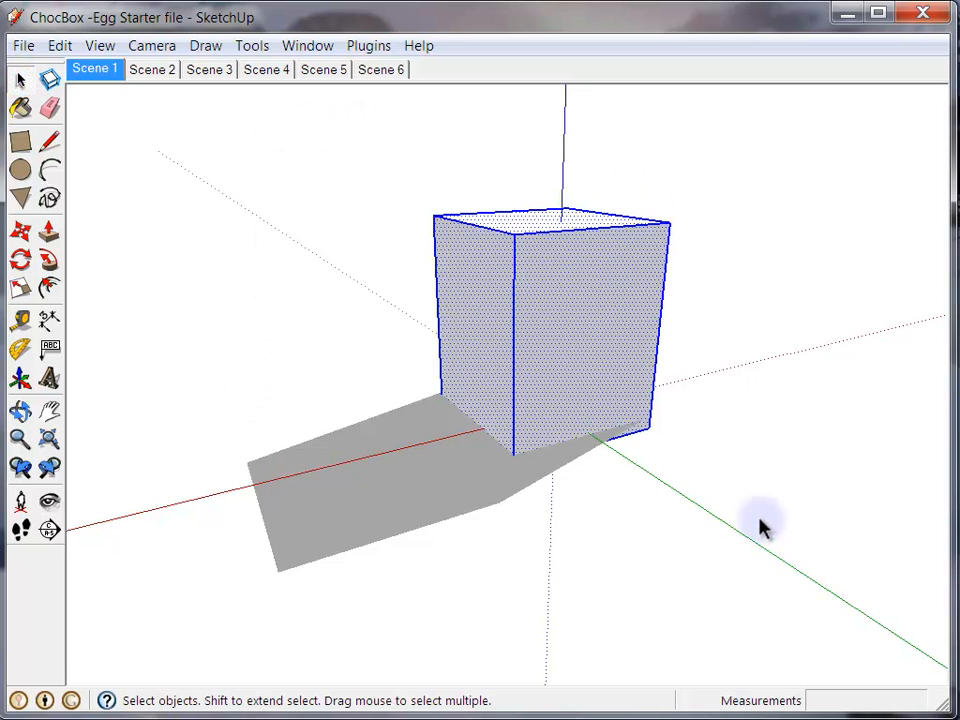
pyautogui.click(22, 232)
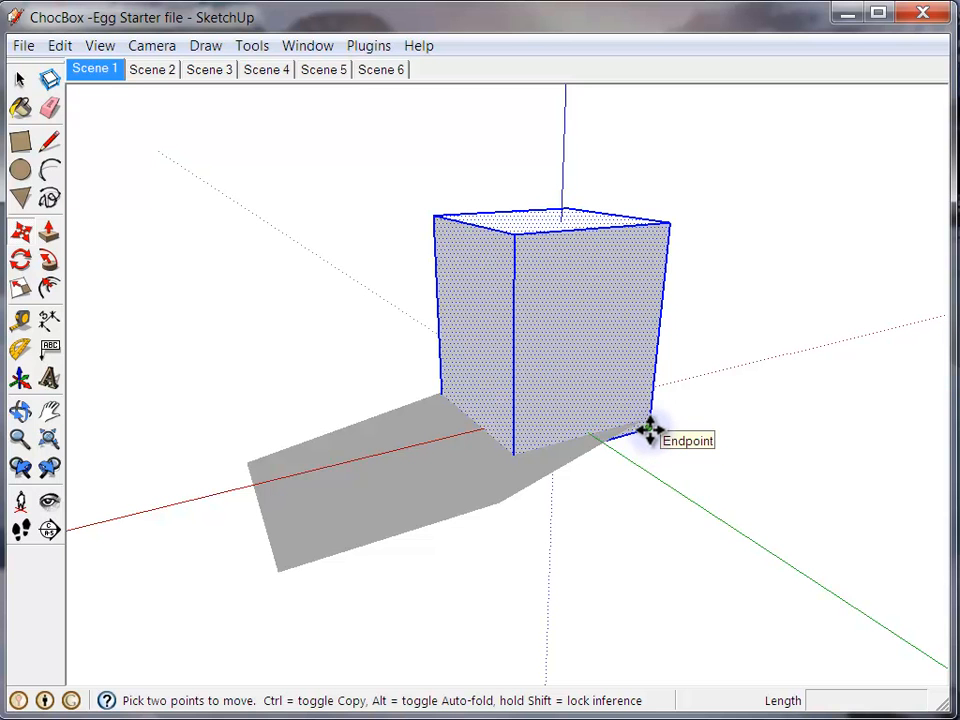
pyautogui.click(648, 430)
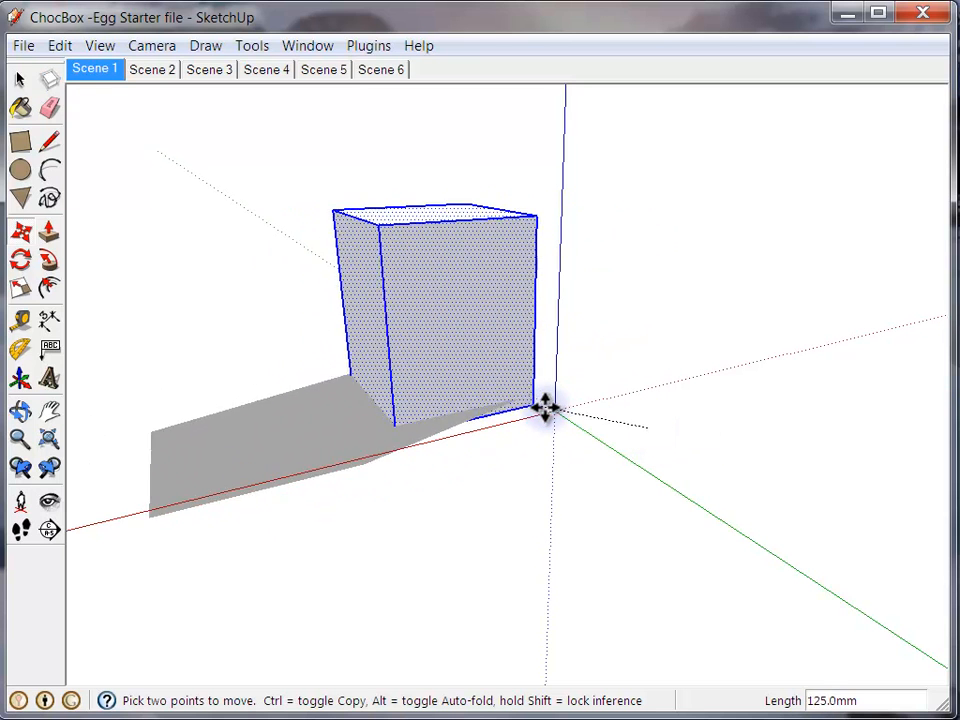
pyautogui.click(553, 411)
pyautogui.moveTo(651, 452); pyautogui.dragTo(752, 464, button='middle')
pyautogui.moveTo(172, 357); pyautogui.dragTo(247, 372, button='middle')
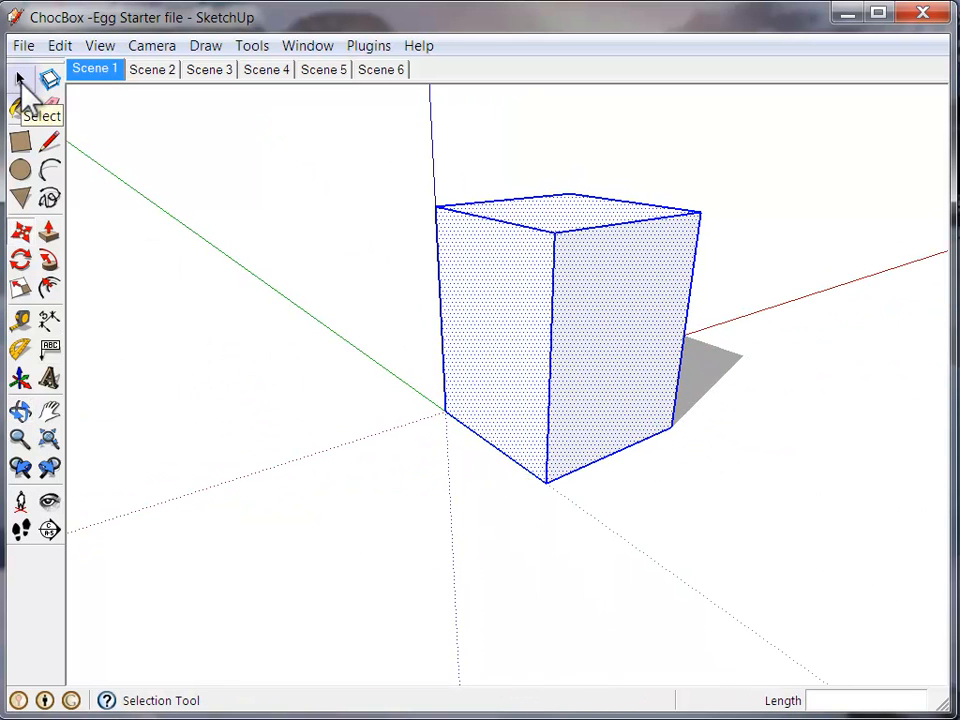
pyautogui.click(21, 81)
pyautogui.click(317, 193)
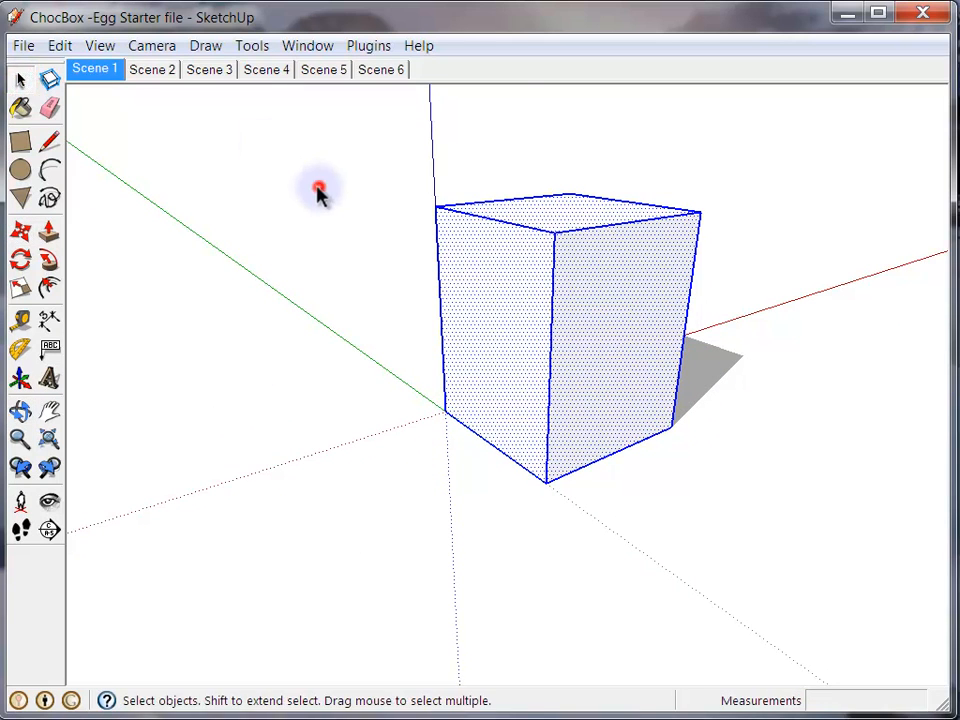
# Step: Draw an arc on the box face along the green axis, from high on its outer vertical edge to mid-face, with a bulge of about 52 mm
pyautogui.press('o')
pyautogui.moveTo(268, 318); pyautogui.dragTo(504, 300)
pyautogui.press('space')
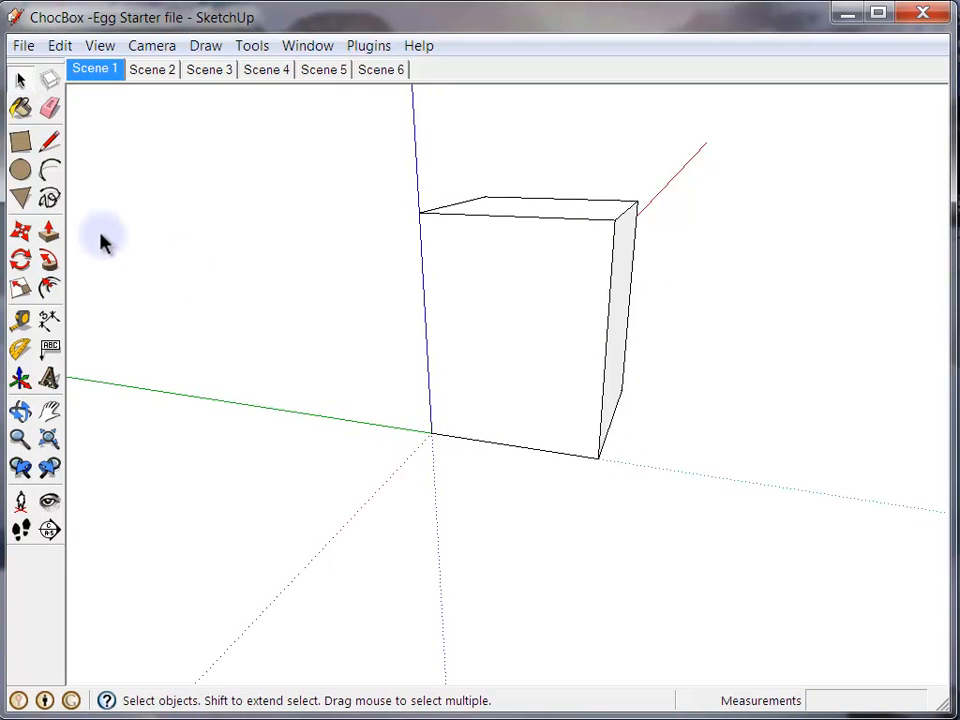
pyautogui.click(50, 170)
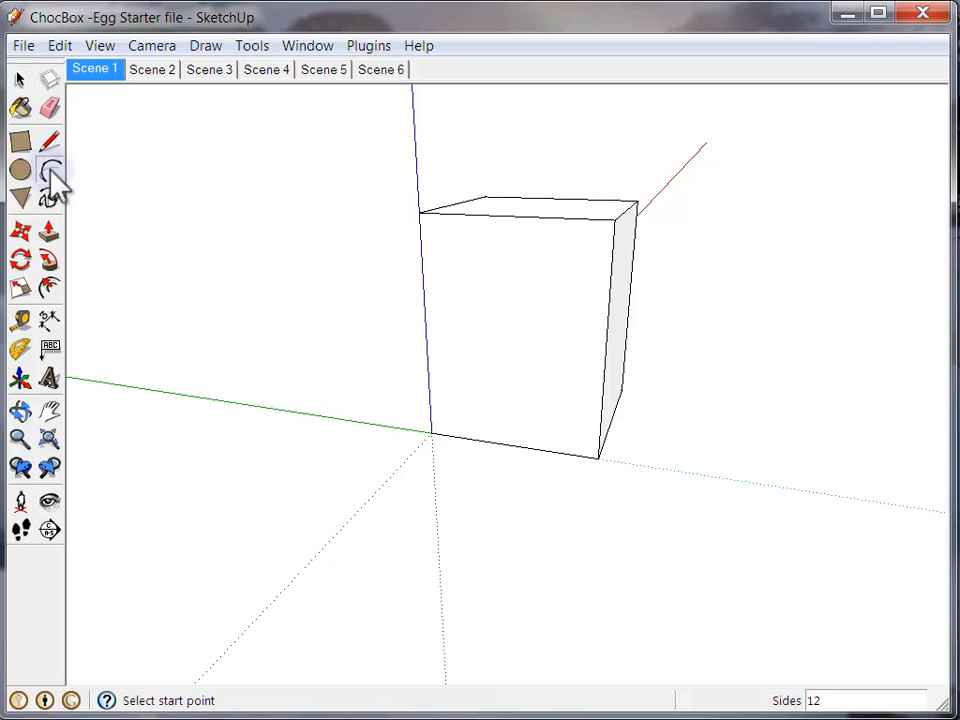
pyautogui.click(612, 262)
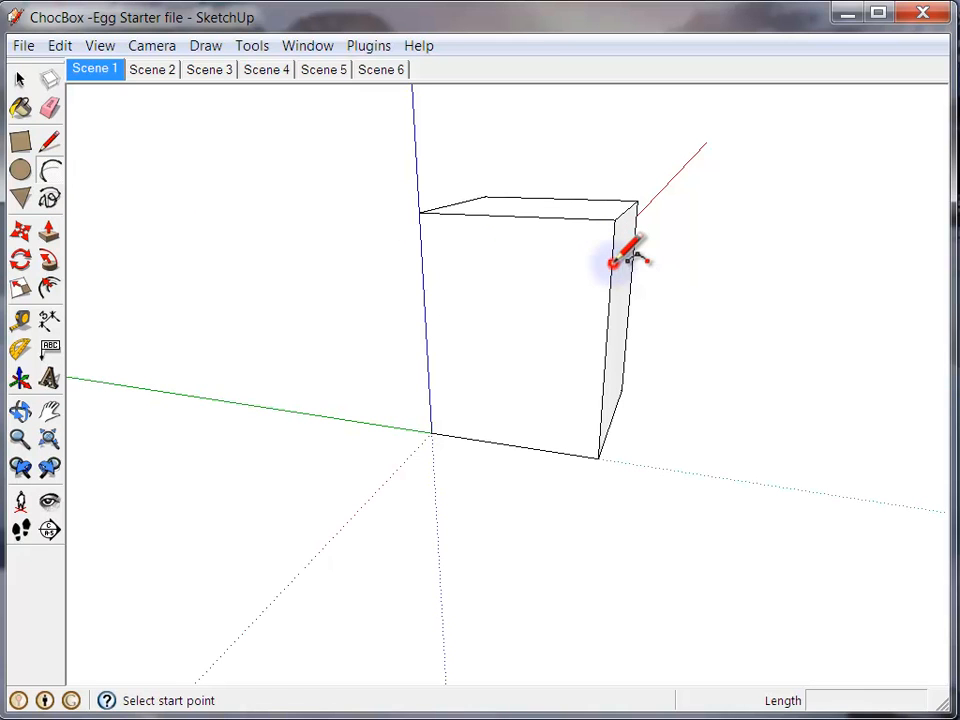
pyautogui.click(484, 343)
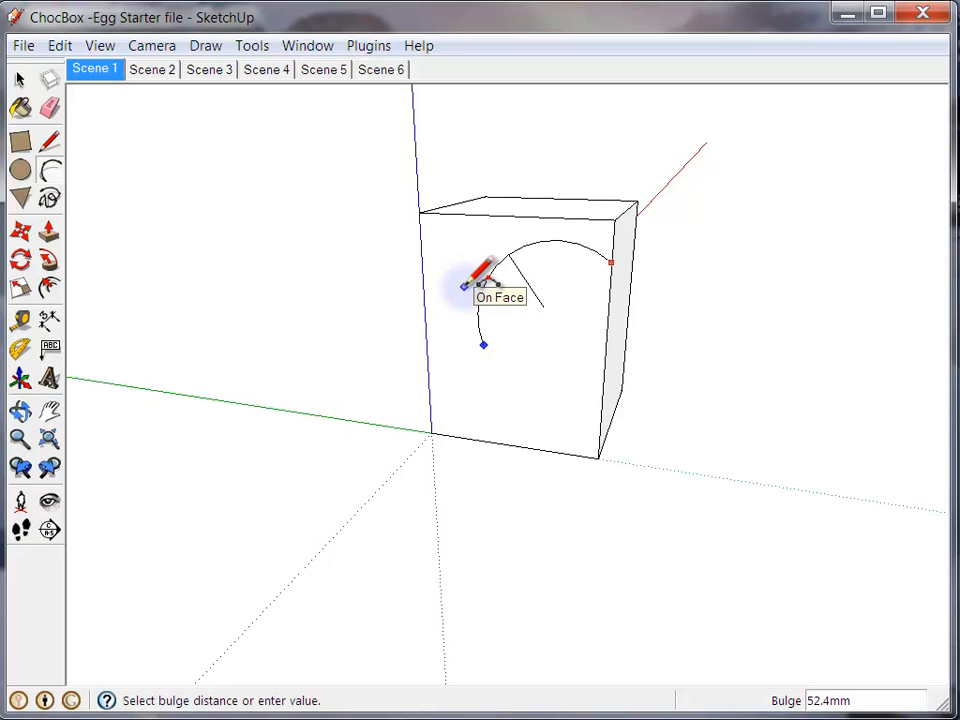
pyautogui.click(463, 287)
# Step: Draw a second arc tangent to the first, from its free end to the same vertical edge near the base, and check that the face is split
pyautogui.press('o')
pyautogui.moveTo(767, 285); pyautogui.dragTo(689, 287)
pyautogui.moveTo(689, 287); pyautogui.dragTo(764, 272, button='middle')
pyautogui.scroll(3, 630, 313)
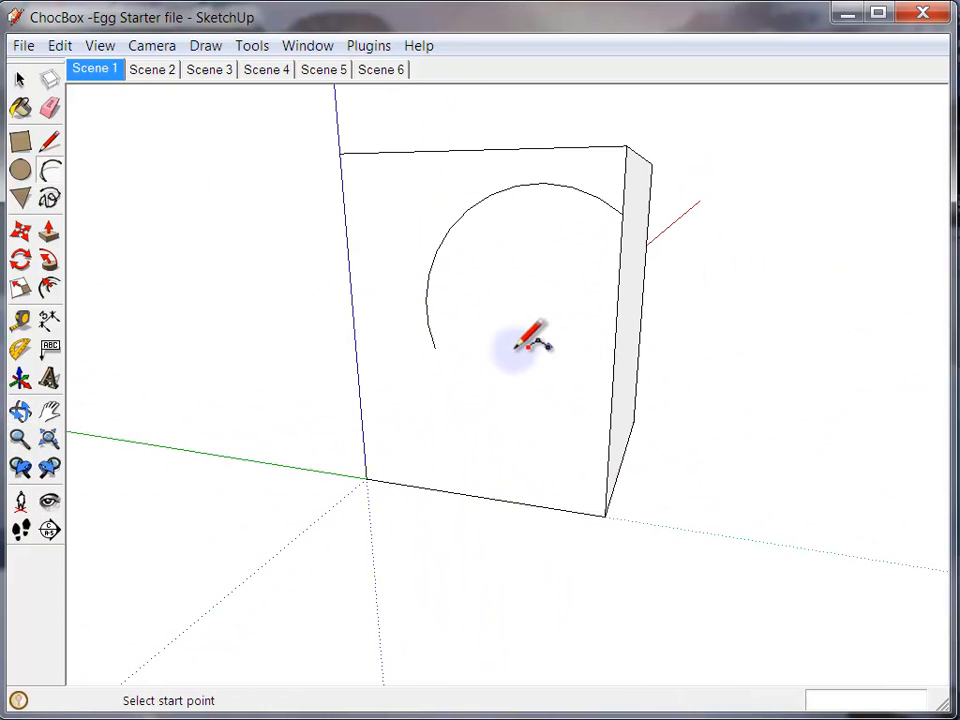
pyautogui.click(434, 348)
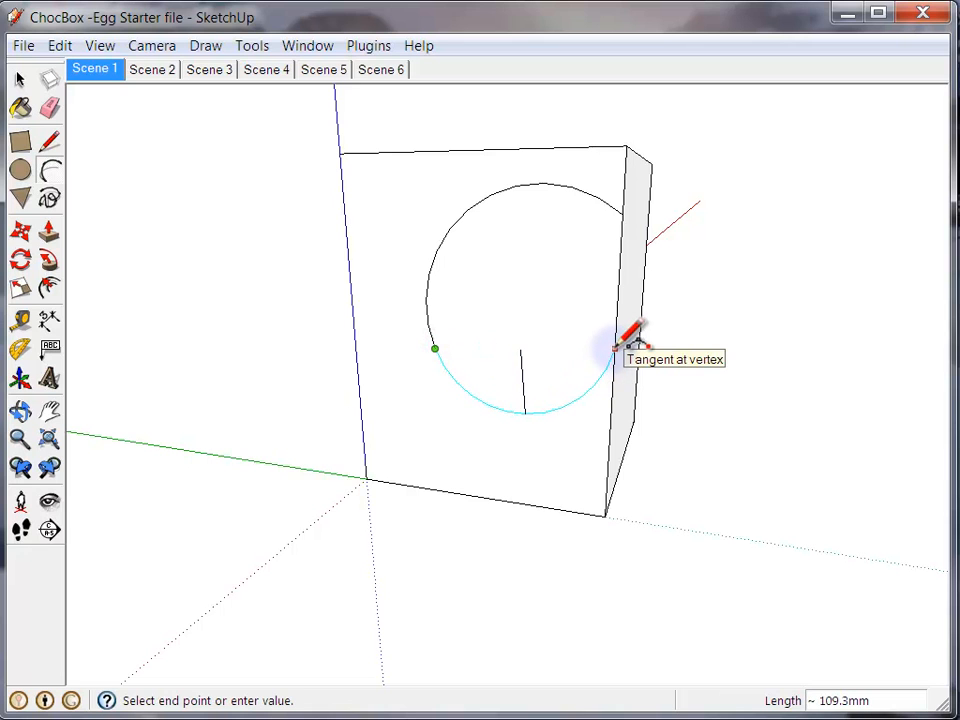
pyautogui.click(605, 471)
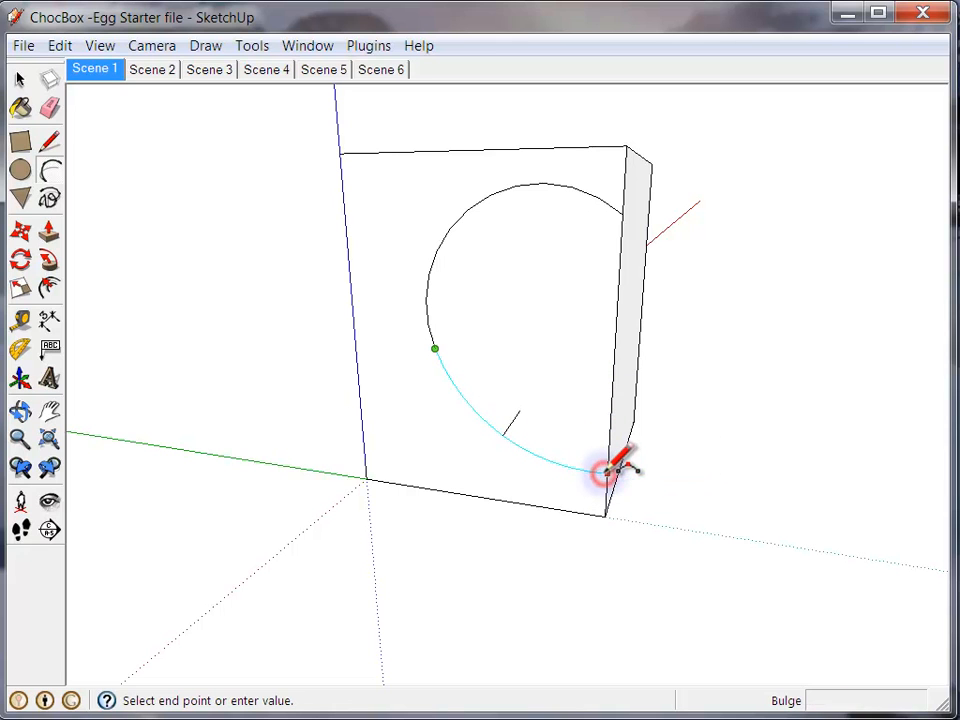
pyautogui.click(534, 456)
pyautogui.moveTo(261, 328); pyautogui.dragTo(360, 300, button='middle')
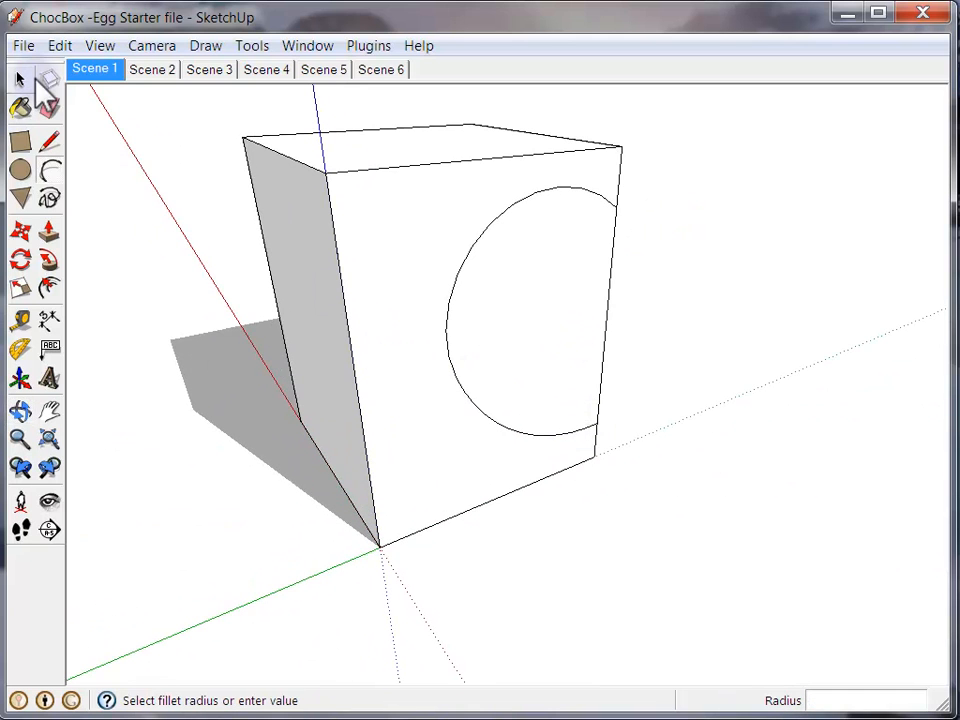
pyautogui.click(22, 80)
pyautogui.click(419, 225)
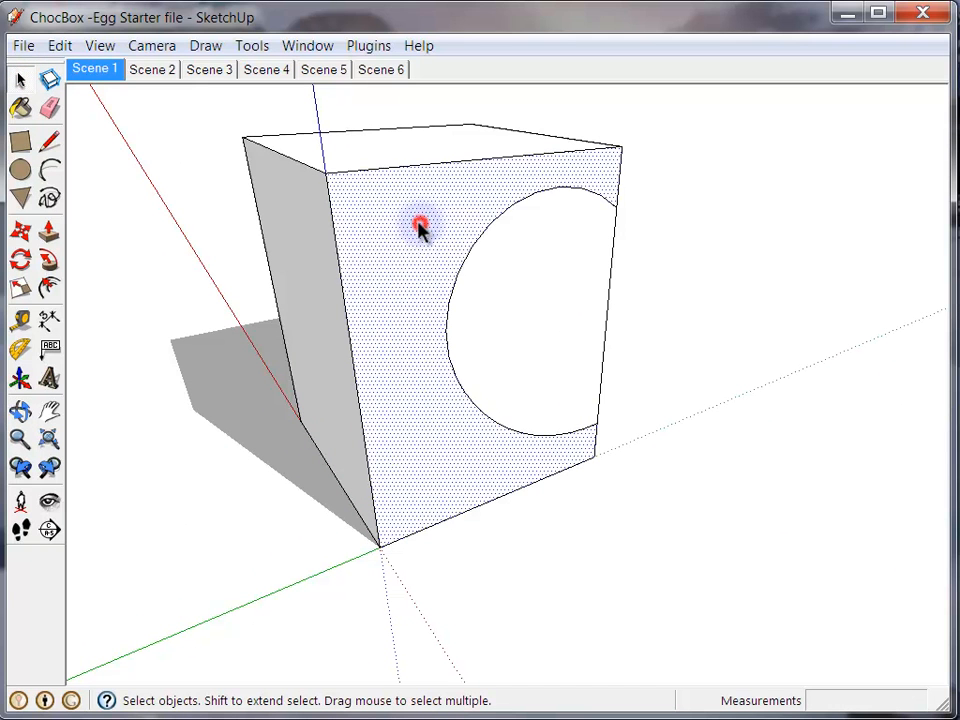
pyautogui.click(506, 255)
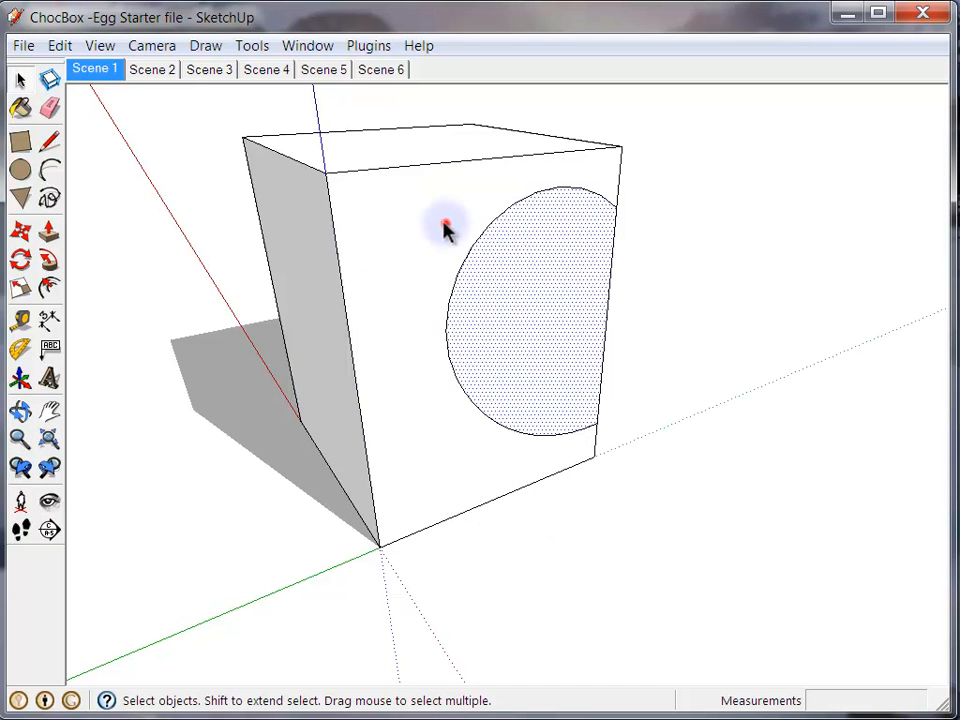
pyautogui.click(445, 228)
# Step: Draw a four-segment zigzag line across the adjoining side face, connecting the upper and lower arc endpoints on the shared vertical edge
pyautogui.scroll(3, 610, 222)
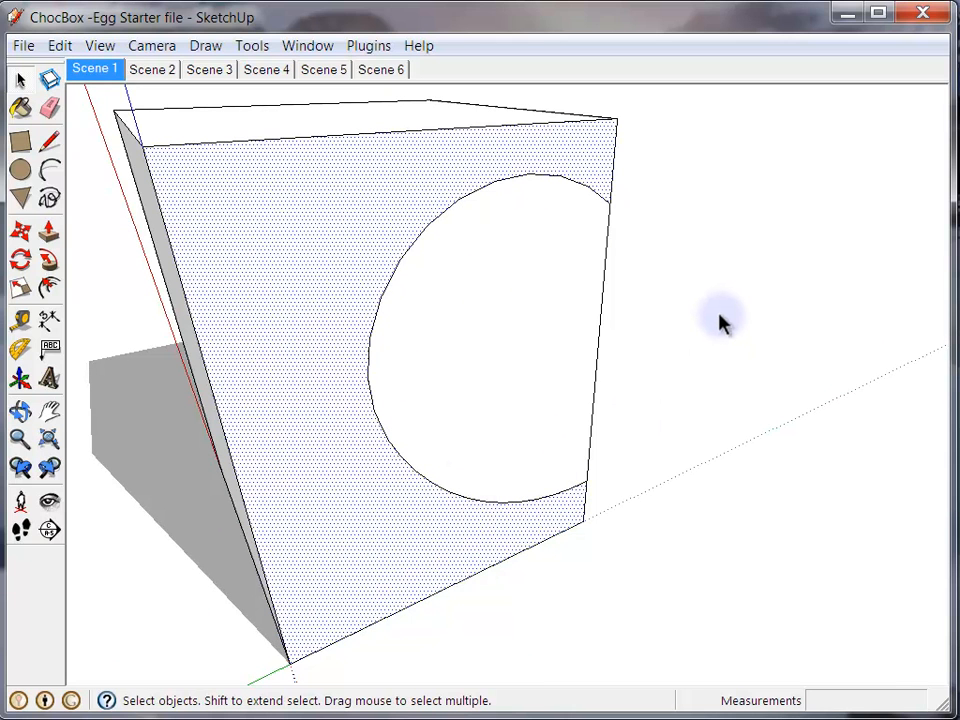
pyautogui.moveTo(724, 306); pyautogui.dragTo(380, 345, button='middle')
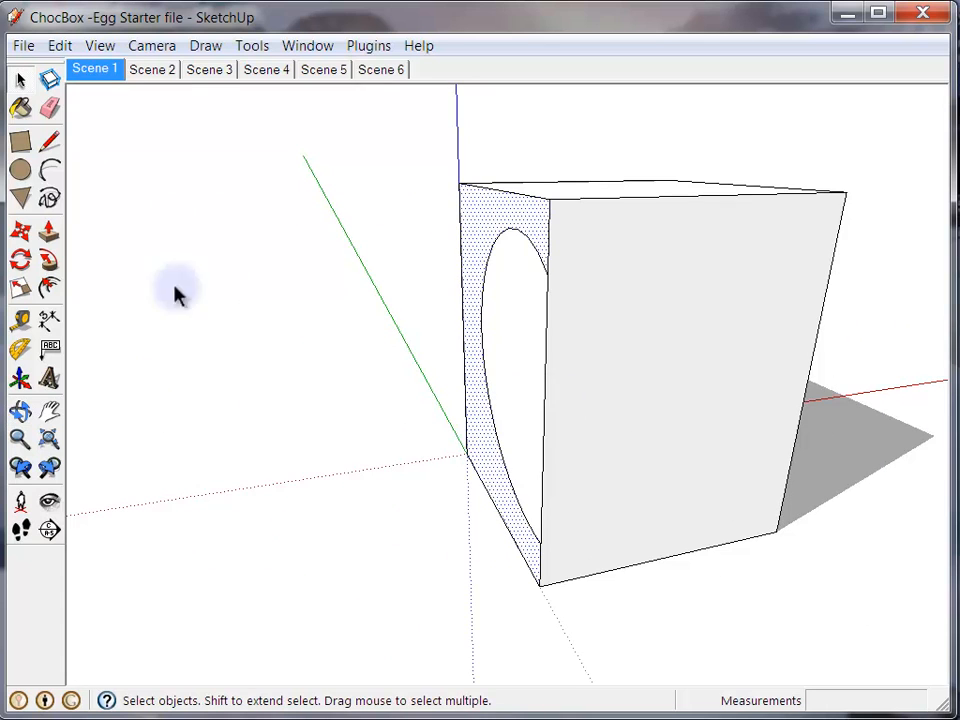
pyautogui.click(50, 140)
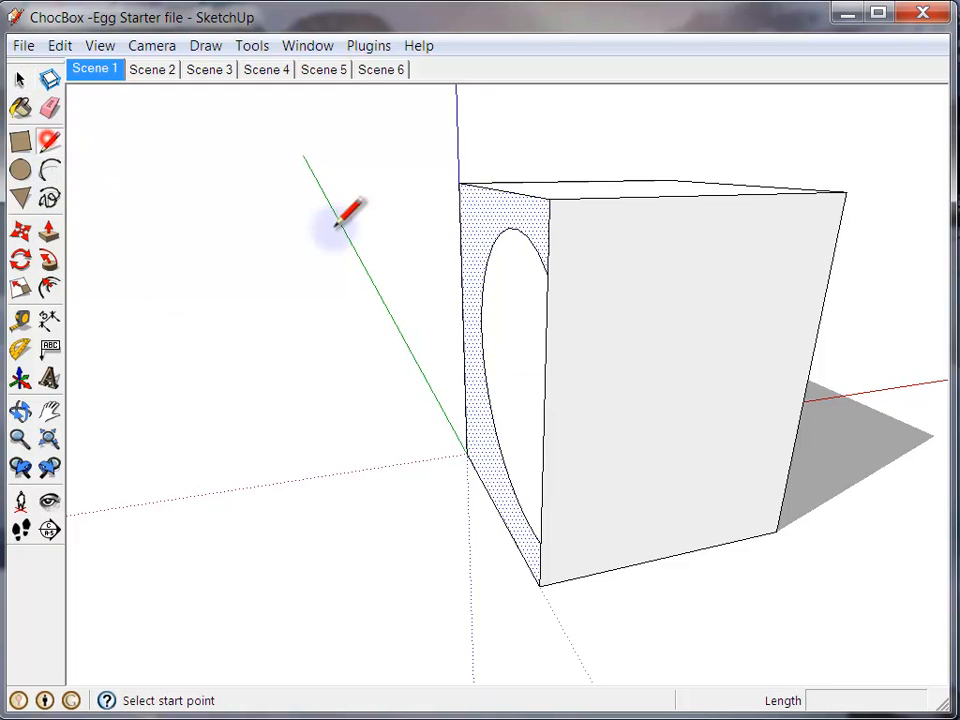
pyautogui.click(548, 273)
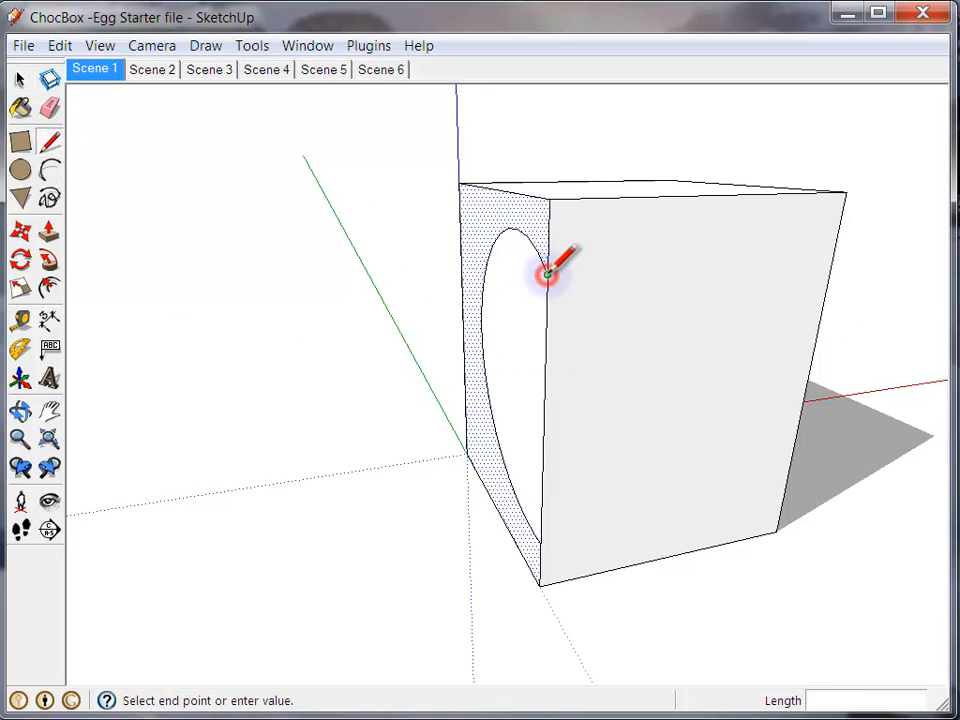
pyautogui.click(762, 262)
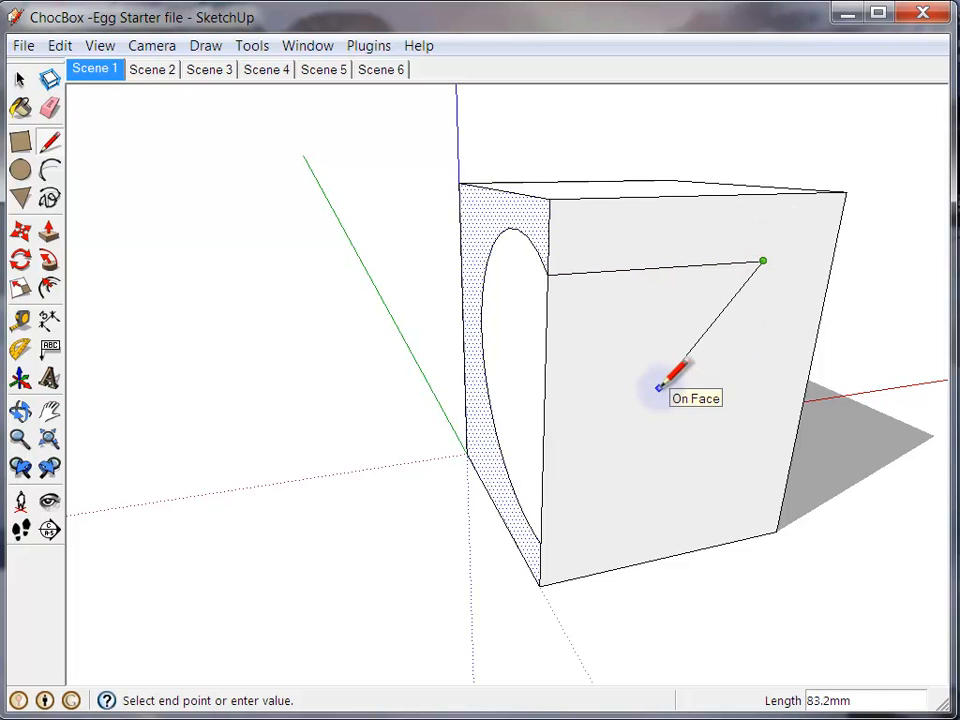
pyautogui.click(725, 322)
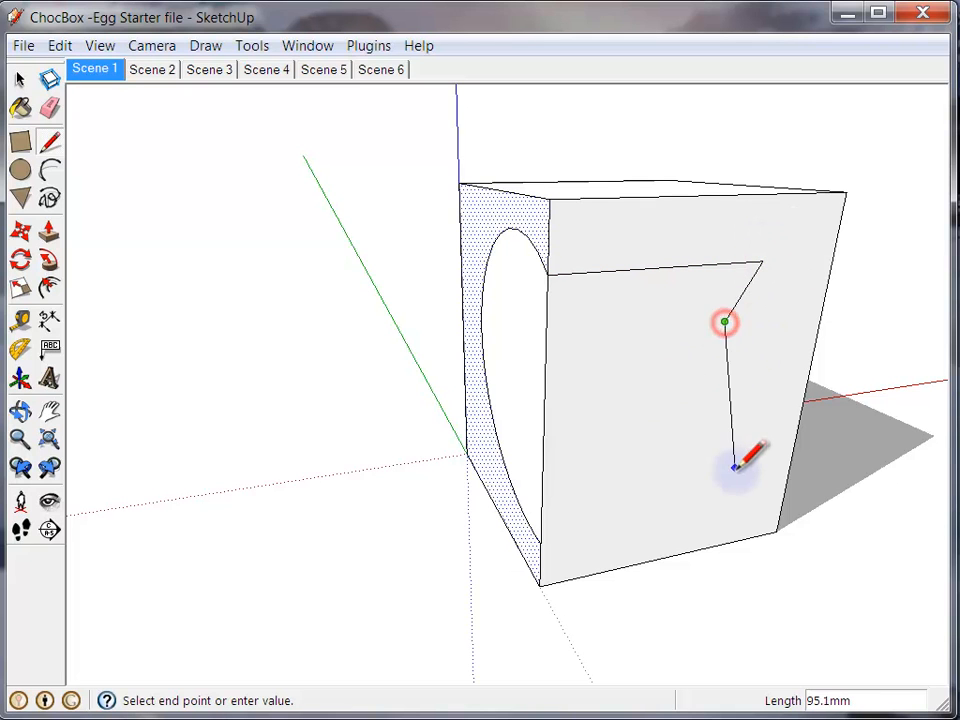
pyautogui.click(755, 411)
pyautogui.click(542, 543)
# Step: Delete the face enclosed by the arcs and the adjoining face enclosed by the zigzag line
pyautogui.moveTo(283, 433); pyautogui.dragTo(461, 446, button='middle')
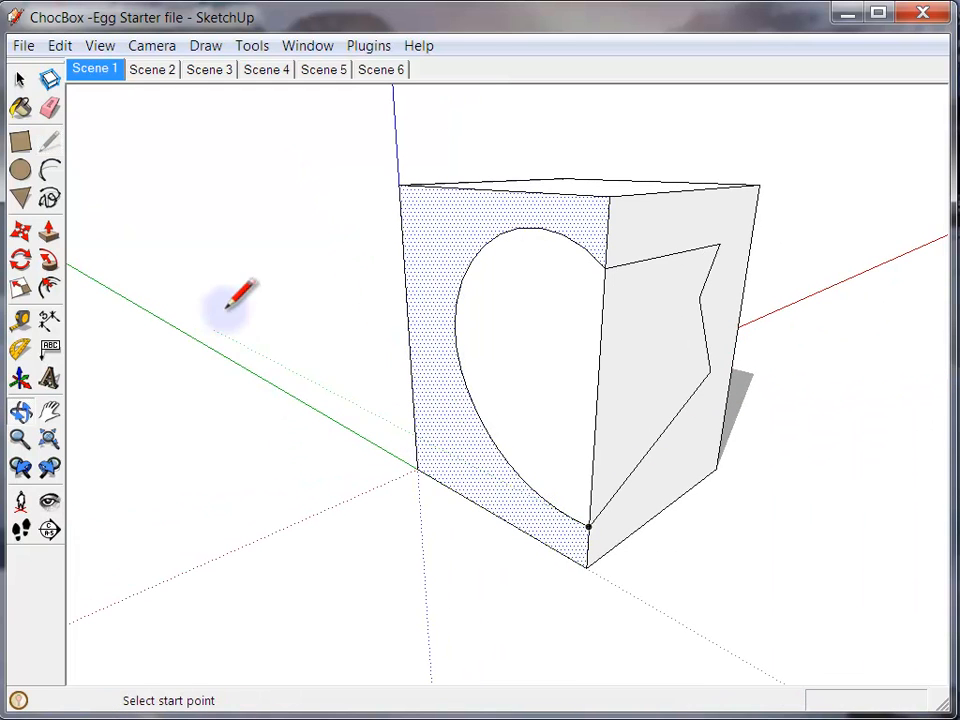
pyautogui.click(20, 79)
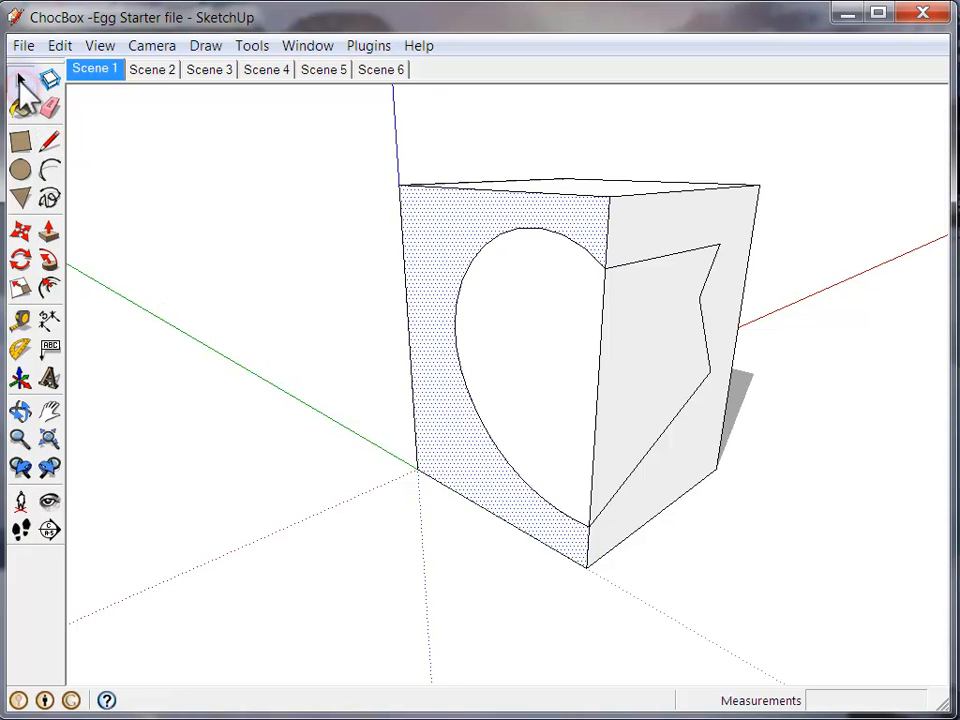
pyautogui.click(557, 347)
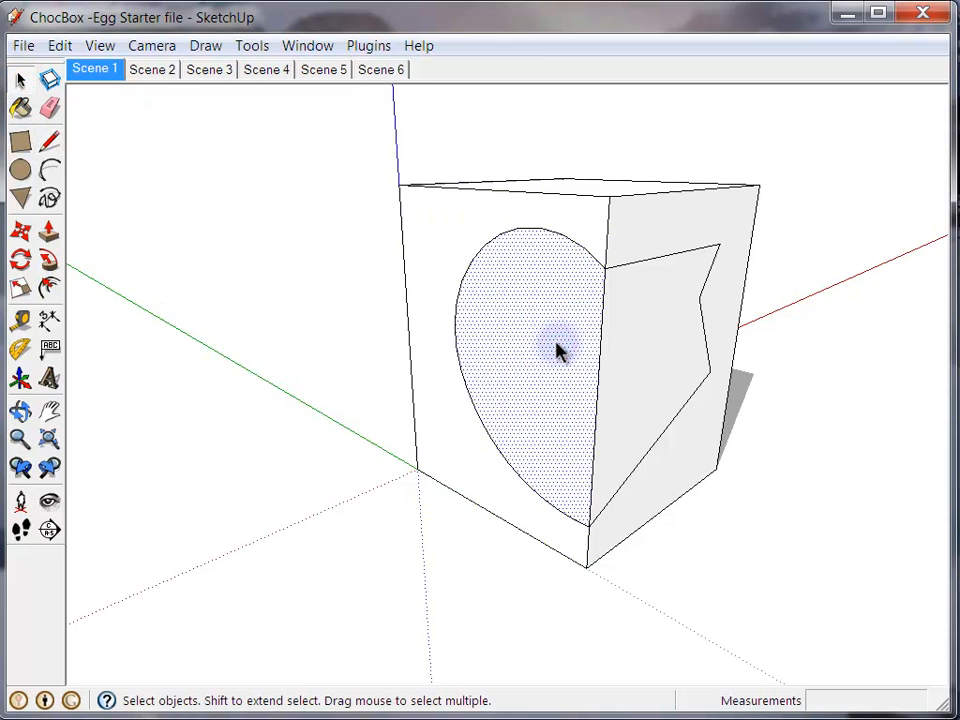
pyautogui.press('Delete')
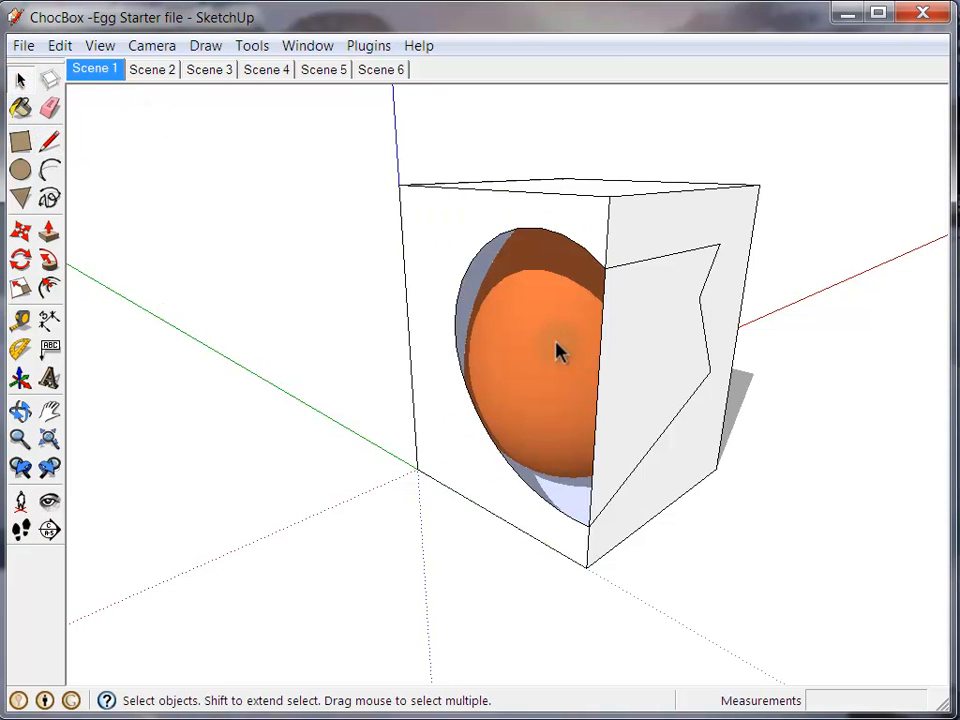
pyautogui.click(664, 364)
pyautogui.press('Delete')
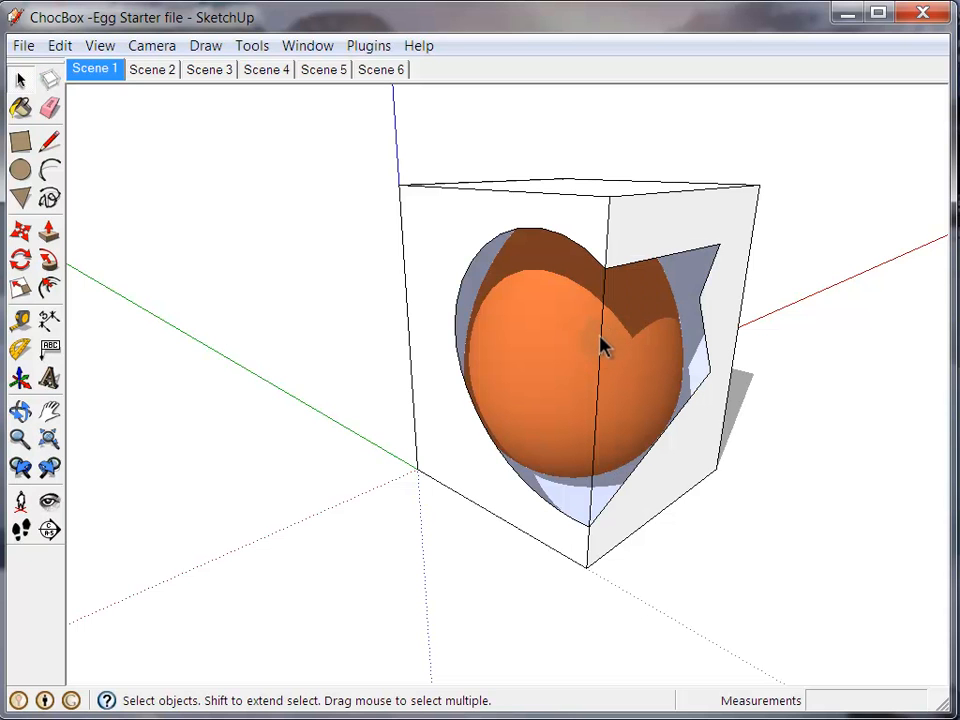
# Step: Delete the vertical corner edge segment crossing the opening between the two cut-out faces
pyautogui.moveTo(536, 360); pyautogui.dragTo(597, 347, button='middle')
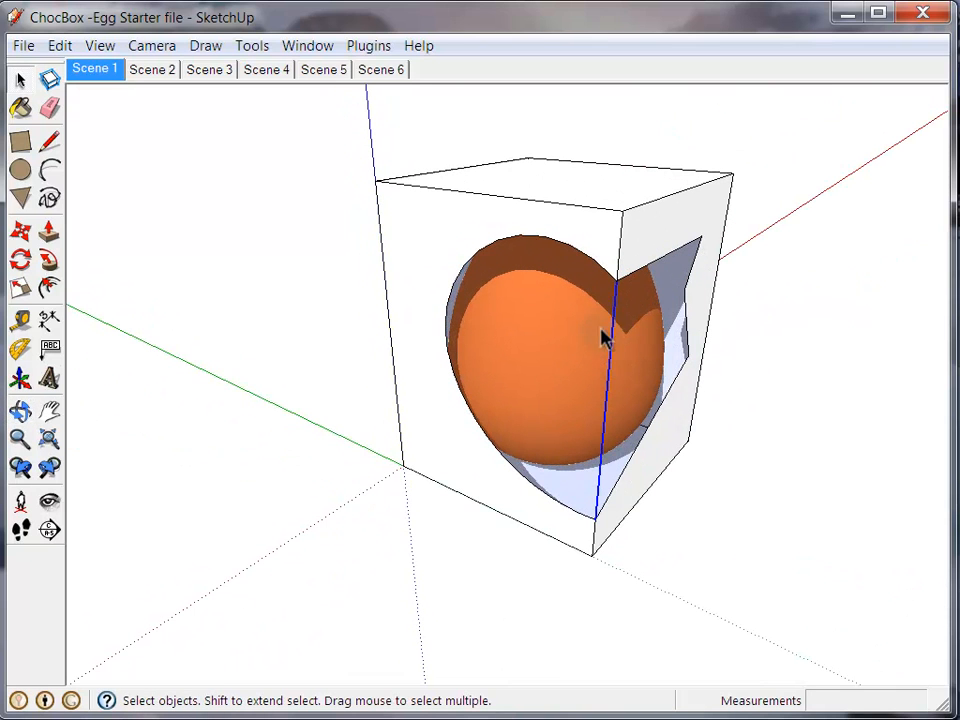
pyautogui.press('Delete')
pyautogui.moveTo(310, 347); pyautogui.dragTo(368, 485, button='middle')
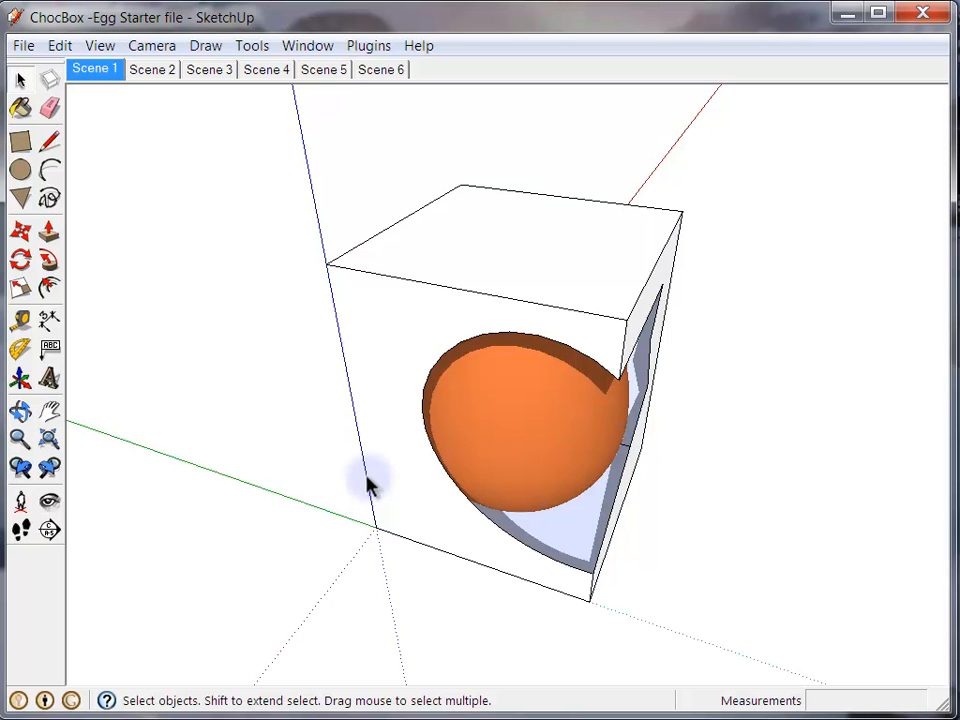
pyautogui.moveTo(692, 461); pyautogui.dragTo(613, 384, button='middle')
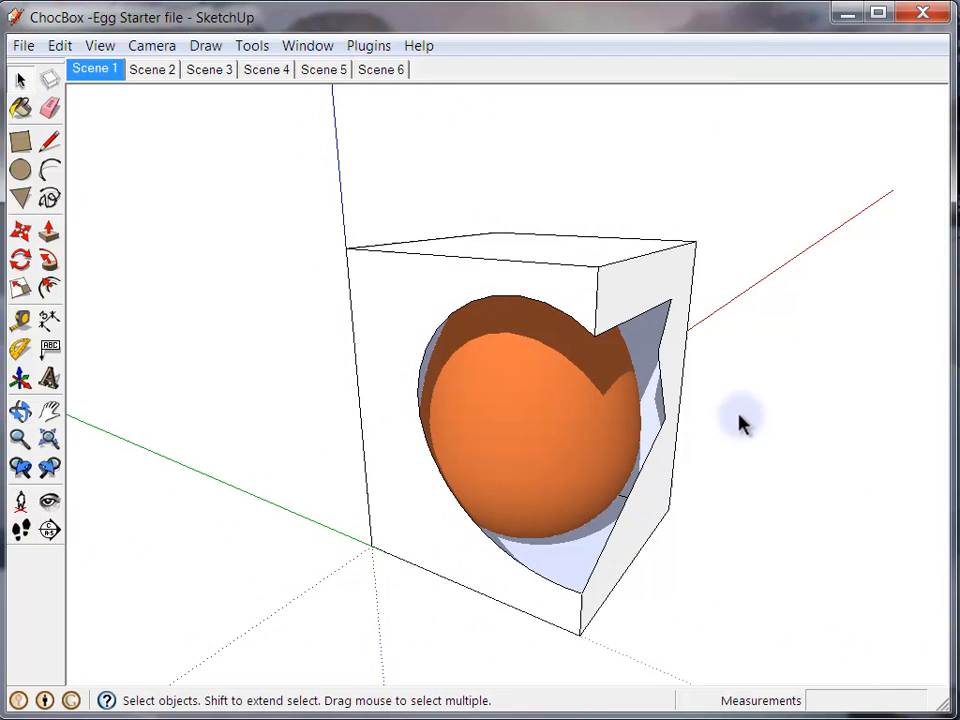